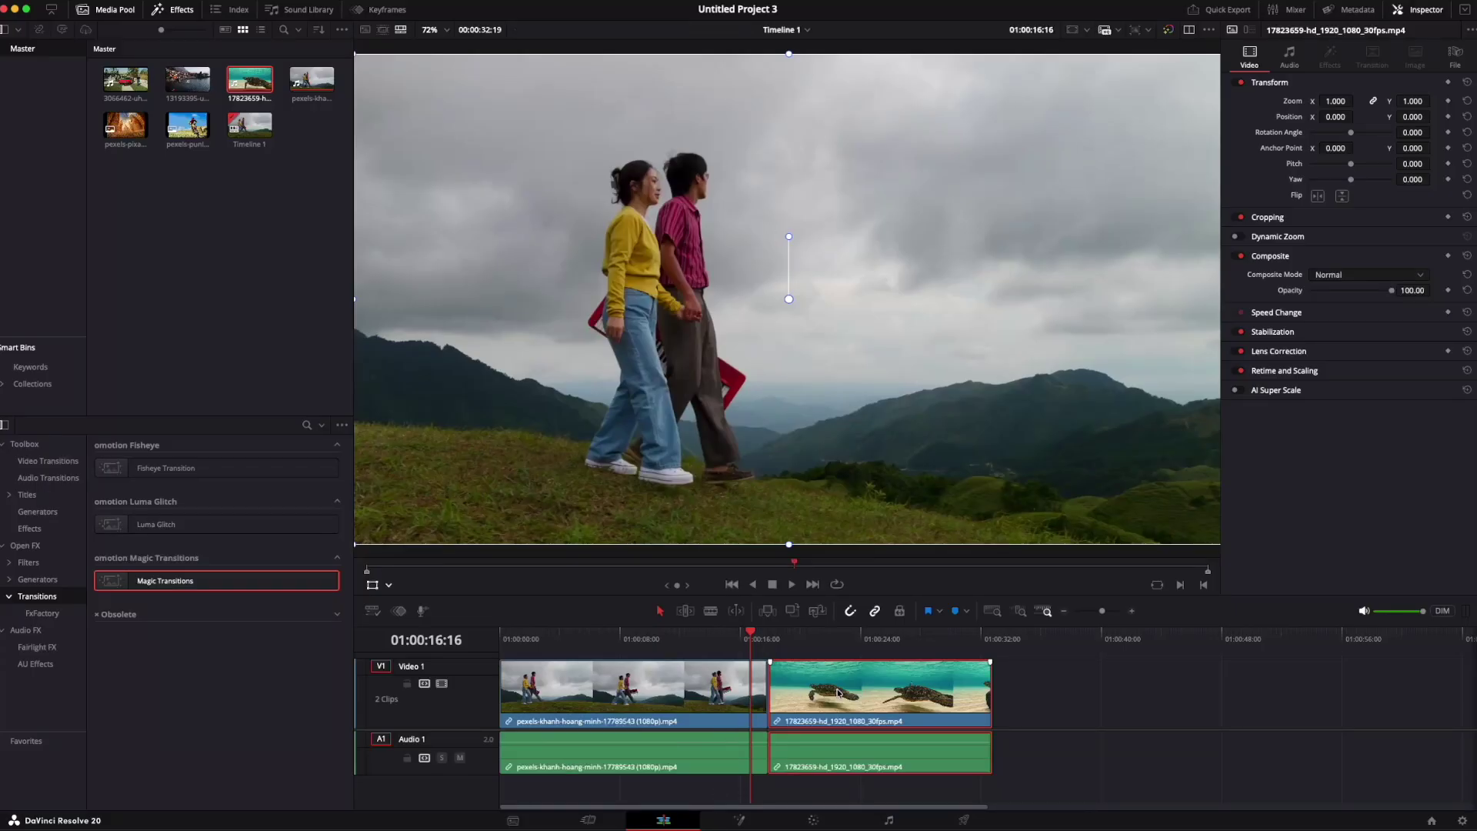
Butt the turtle clip against the hiking clip and drop Magic Transitions onto their cut
drag(825, 690, 778, 695)
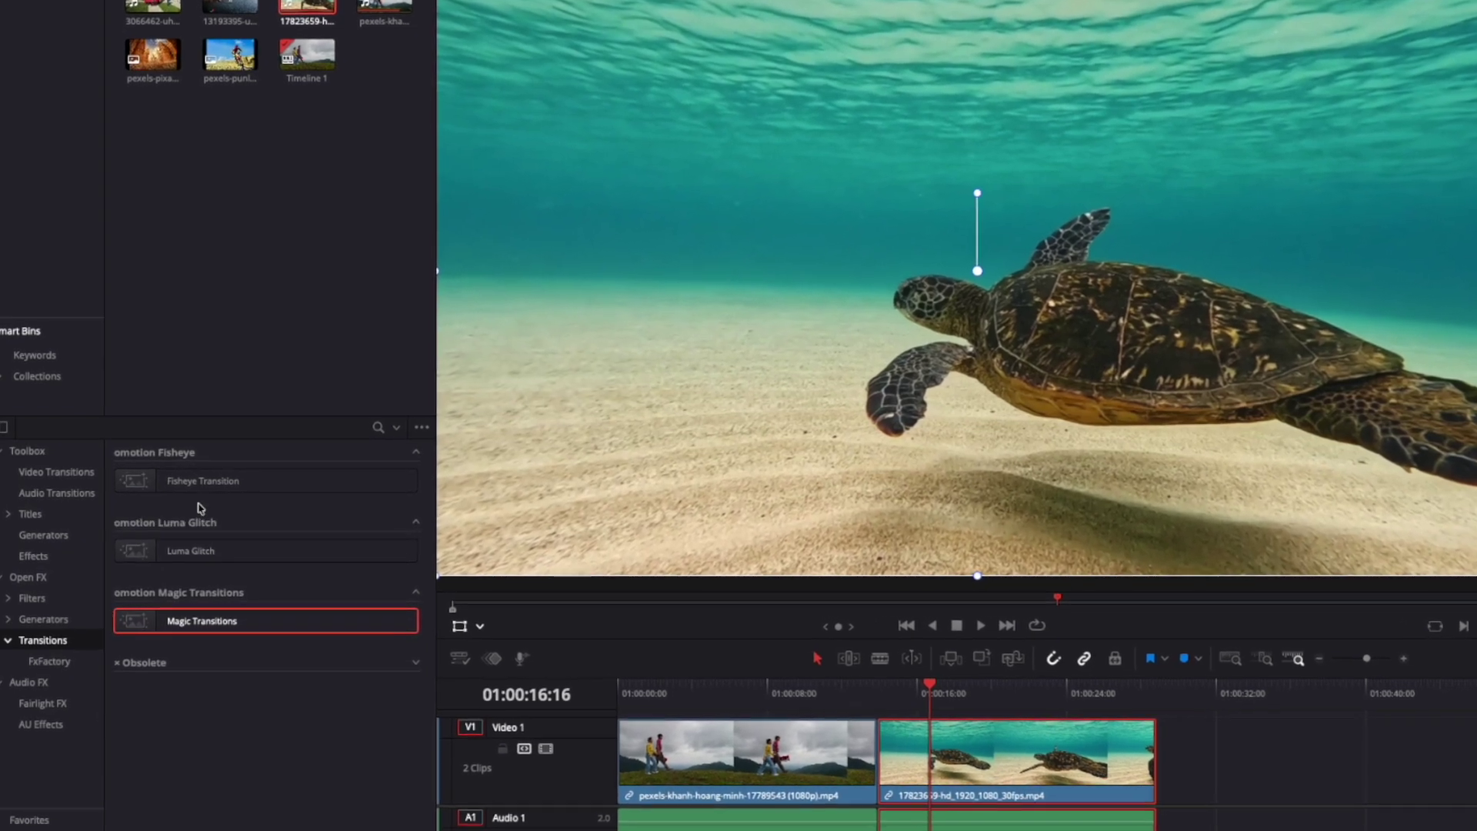
drag(205, 620, 942, 758)
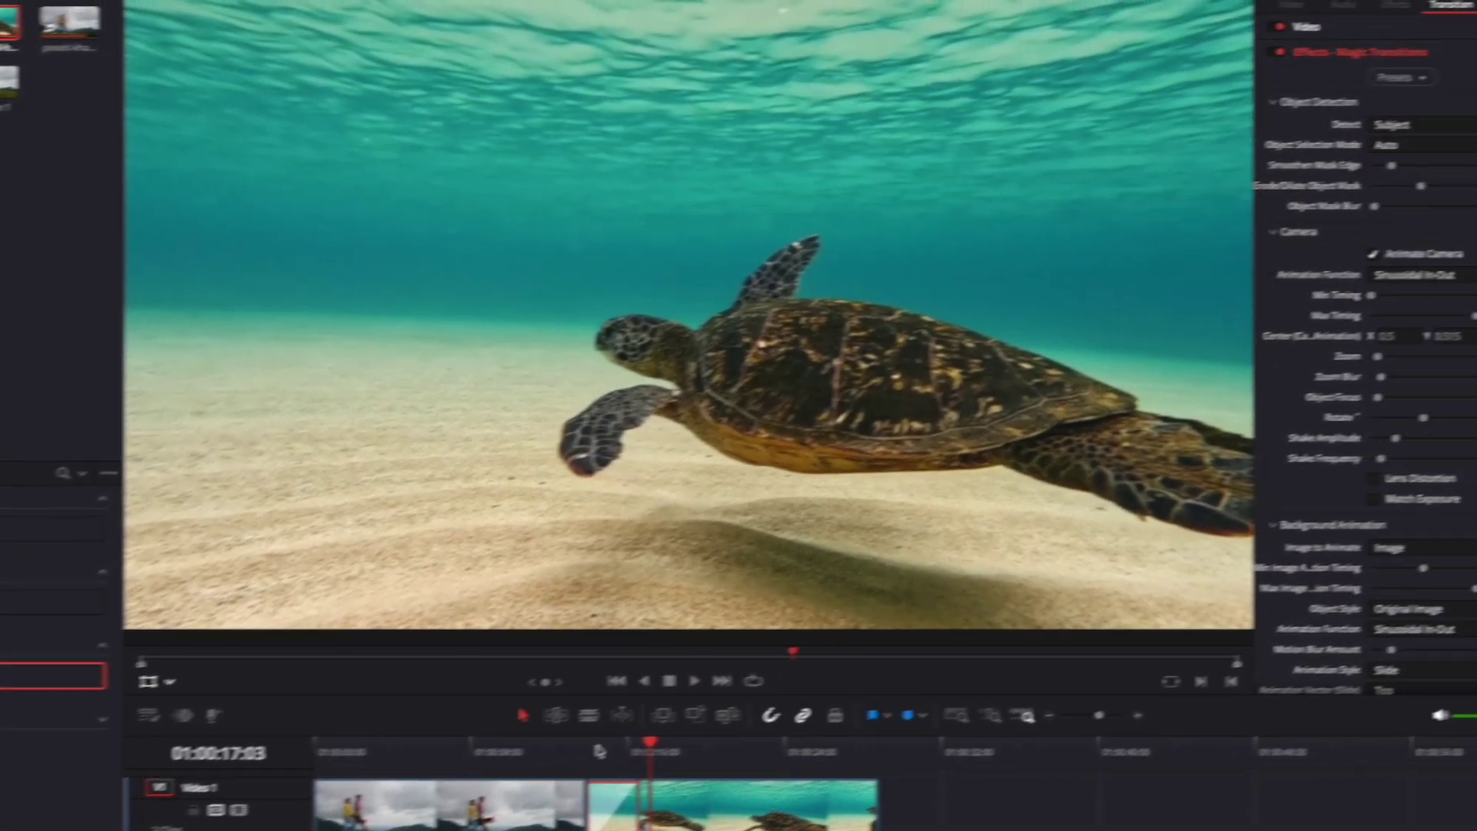
Set the object mask Erode/Dilate to -2.02 and play back the sky-to-underwater transition
click(803, 707)
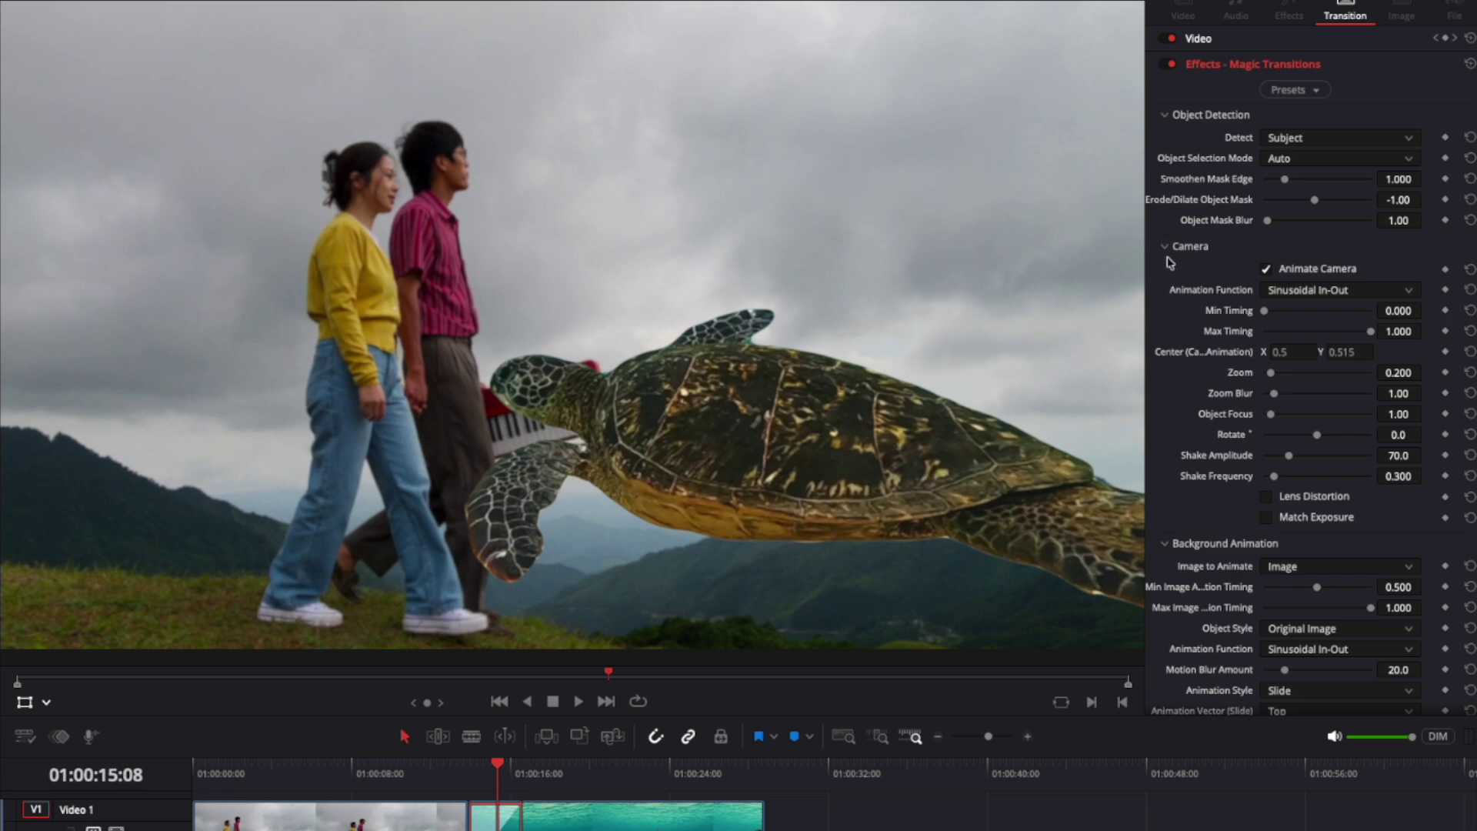
drag(1318, 202, 1266, 221)
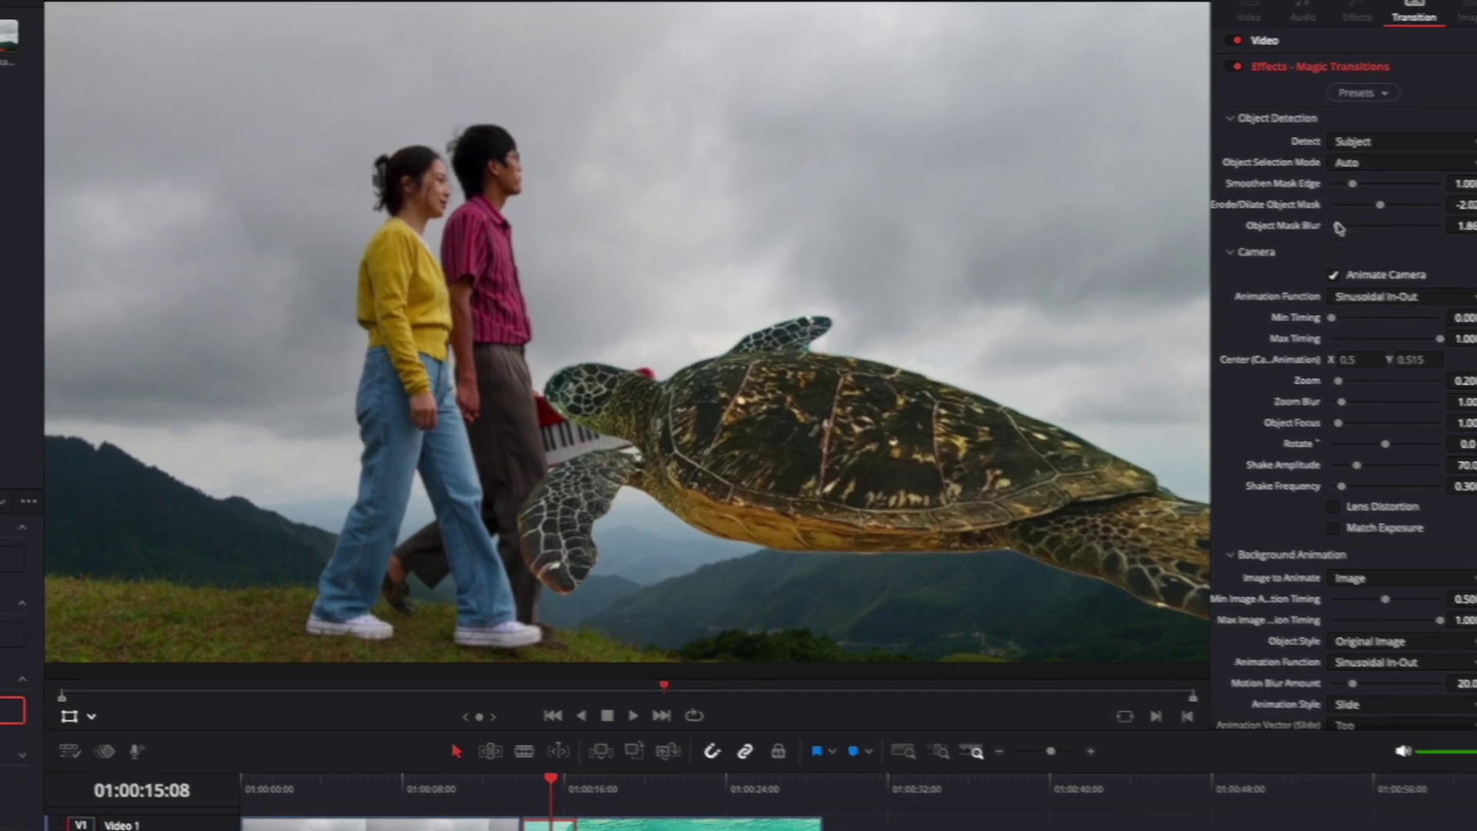
click(519, 783)
key(space)
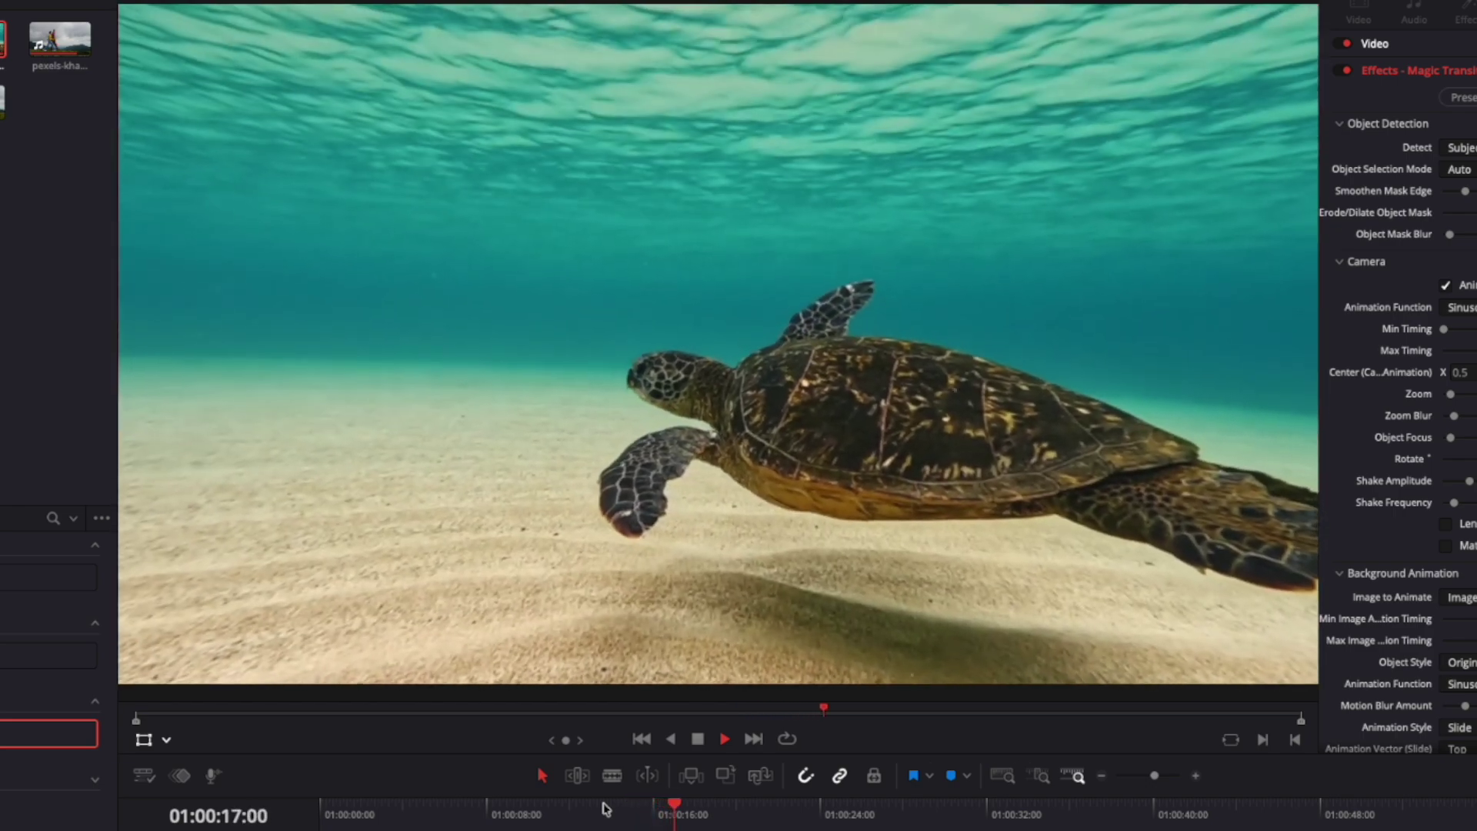
key(space)
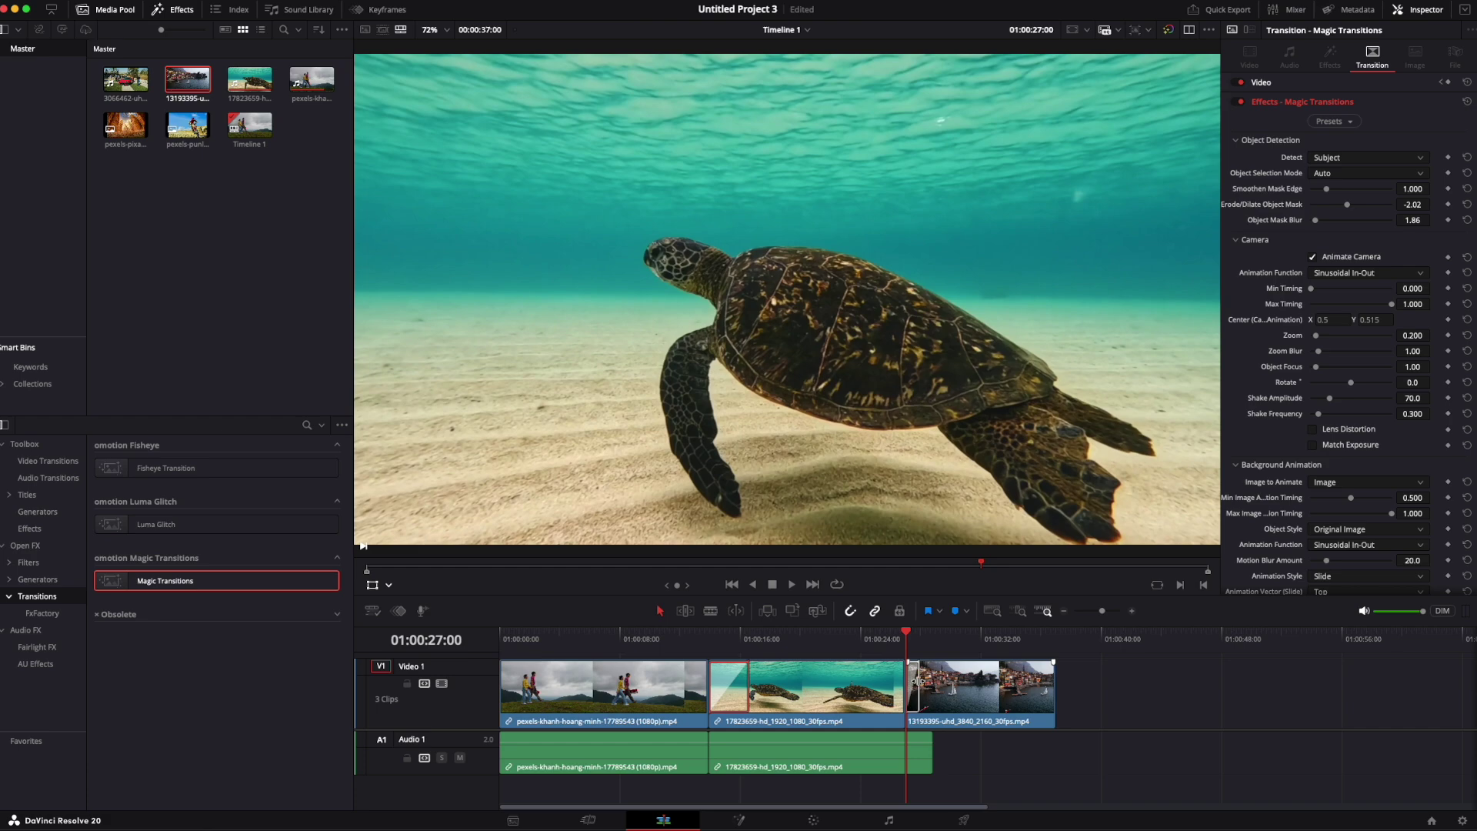
Play into the lake transition and set Object Selection Mode to Manual
key(space)
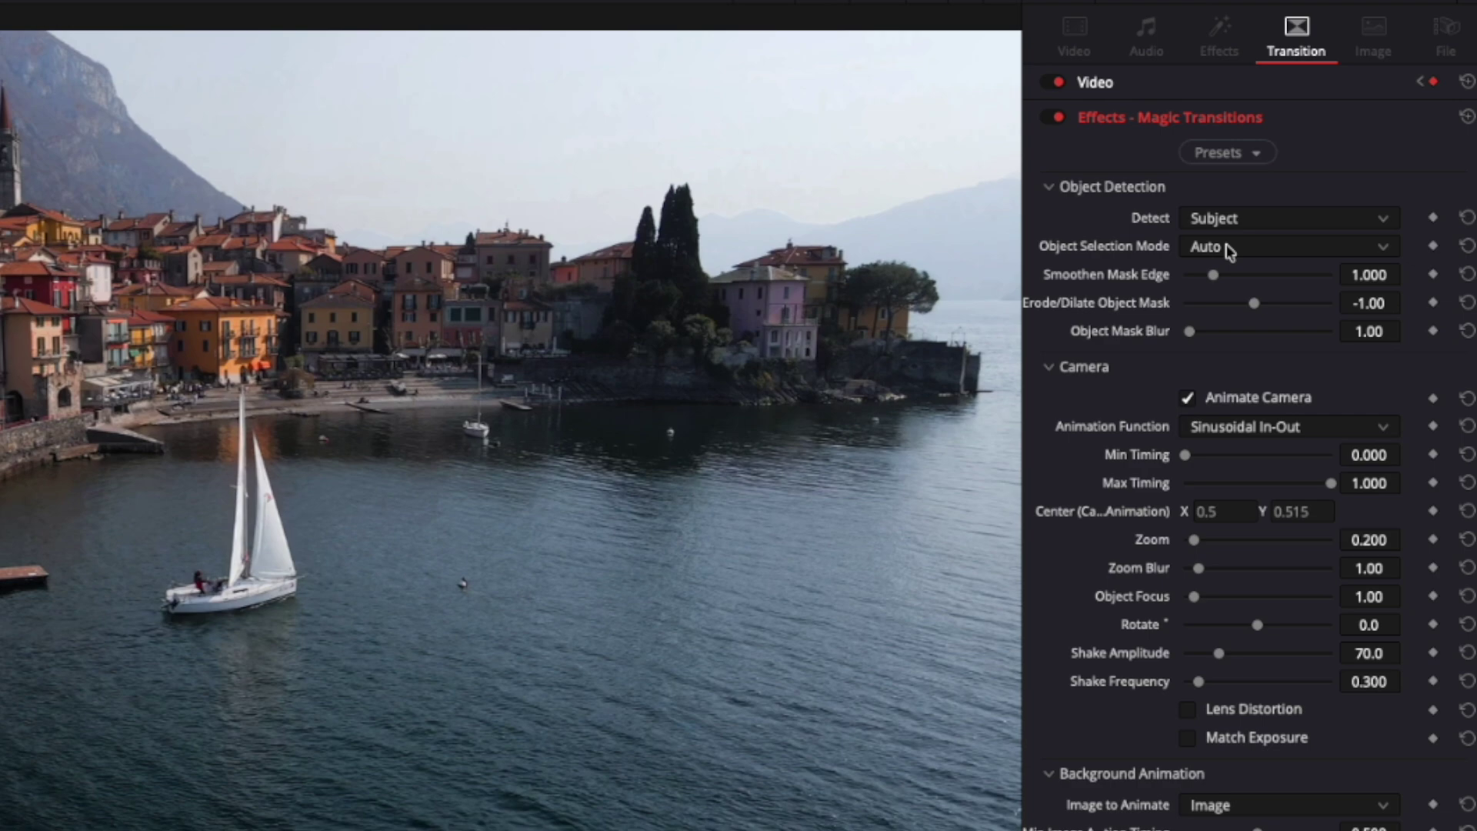
click(1234, 247)
click(1217, 300)
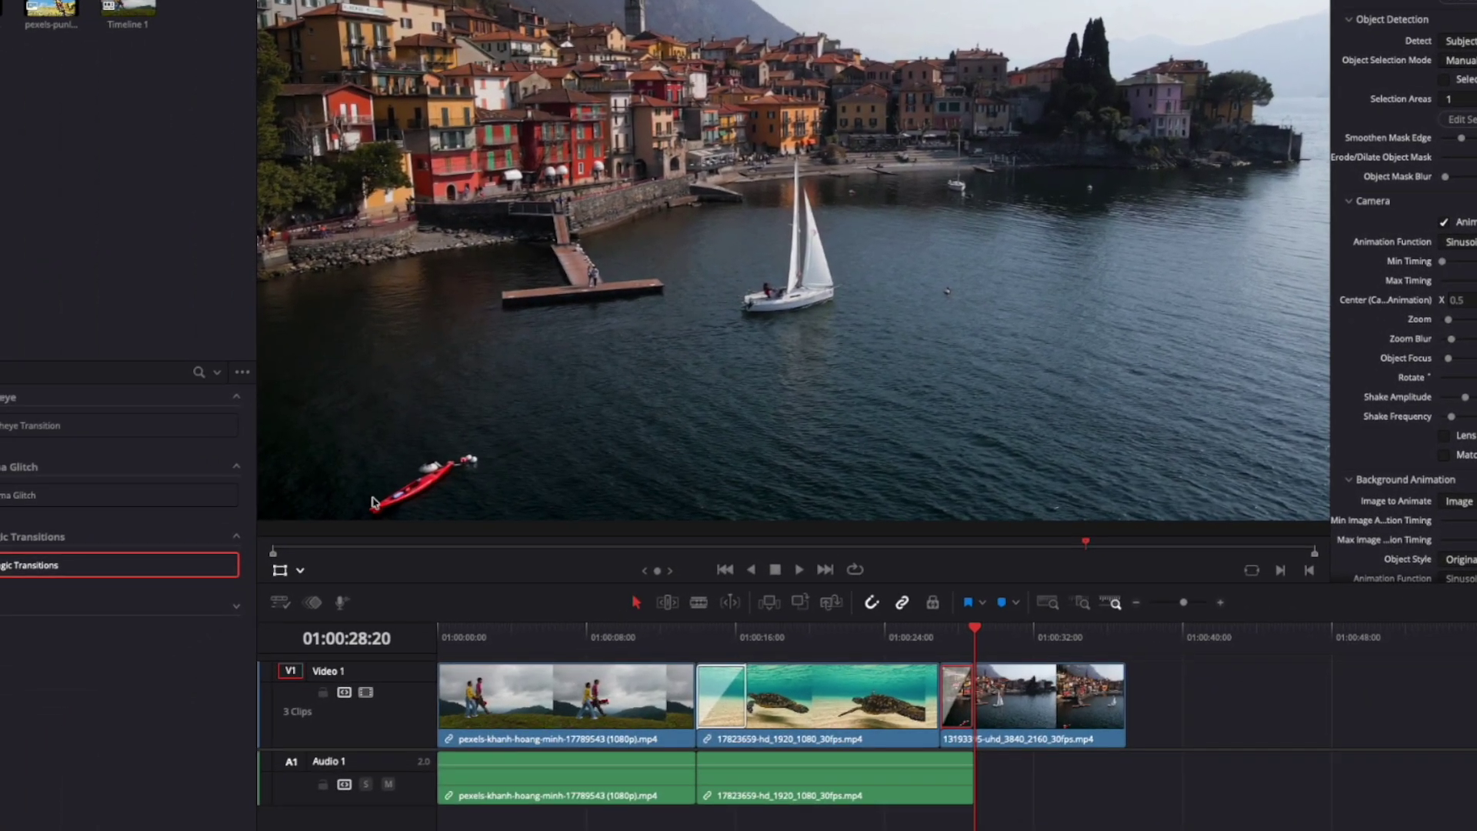
Show the Open FX Overlay, fit Selection Area 1 around the sailboat, and scrub to check the mask
click(301, 571)
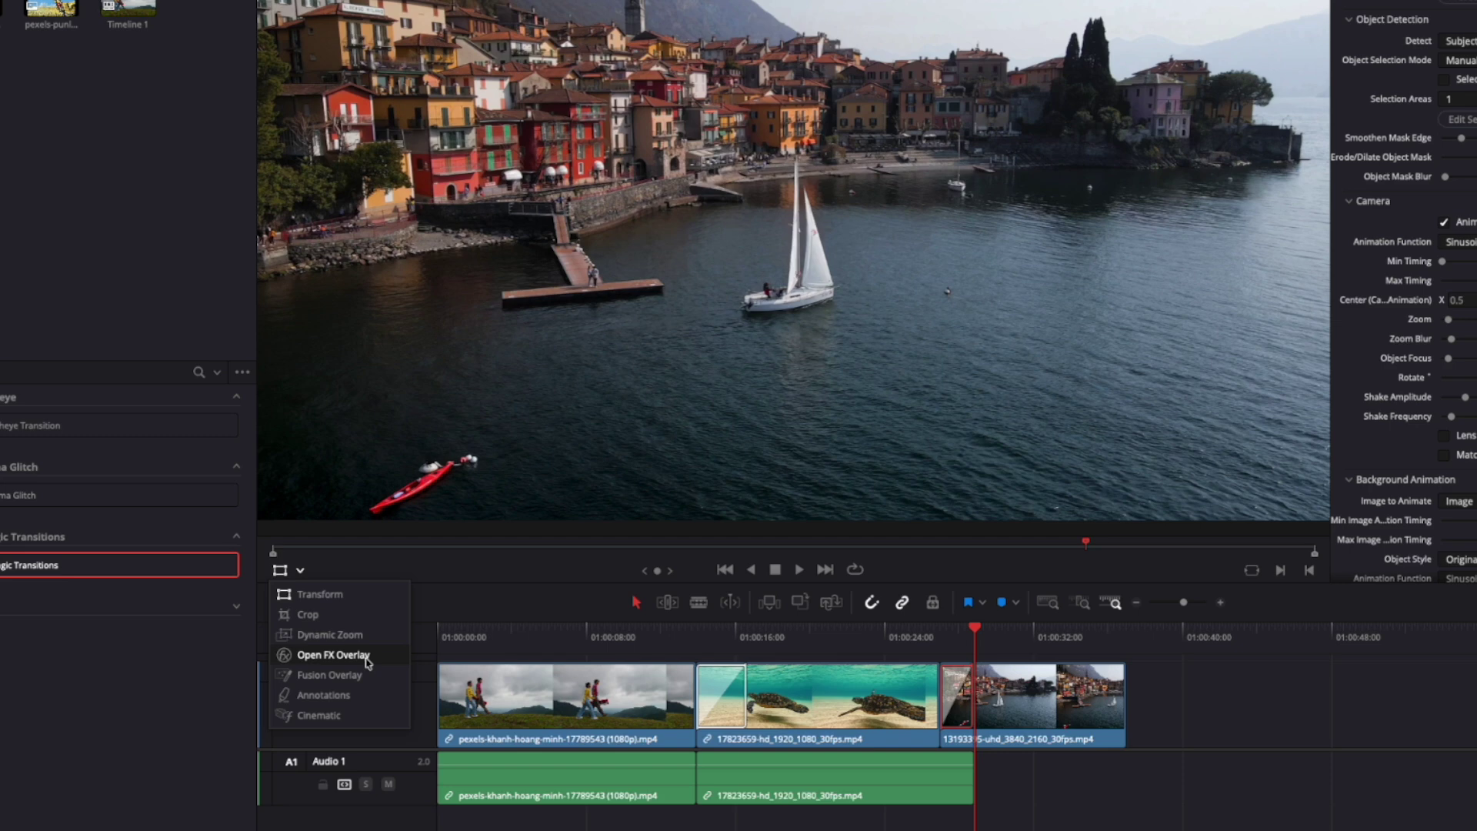
click(351, 654)
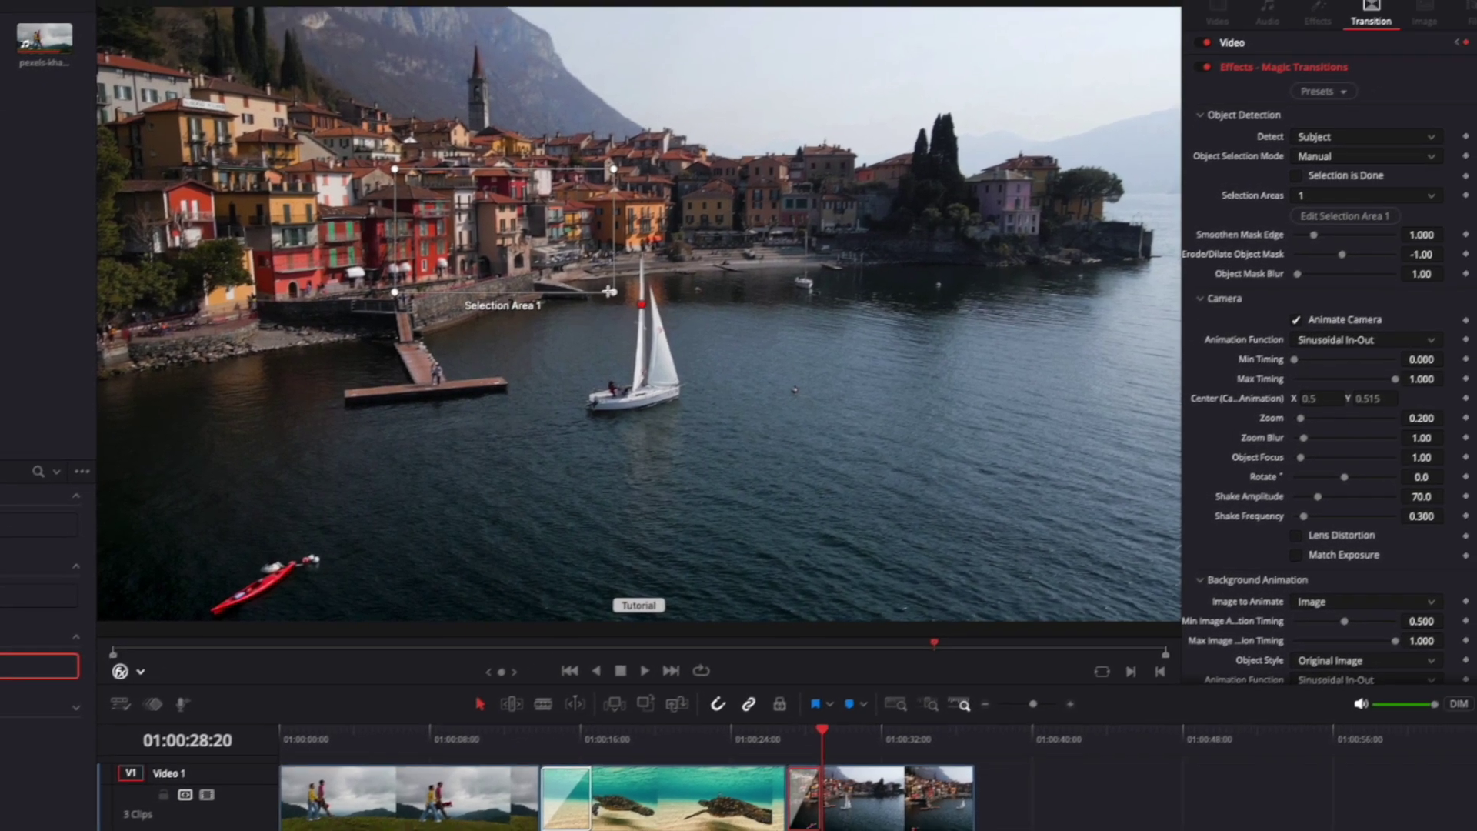
drag(609, 292, 682, 439)
drag(626, 370, 674, 426)
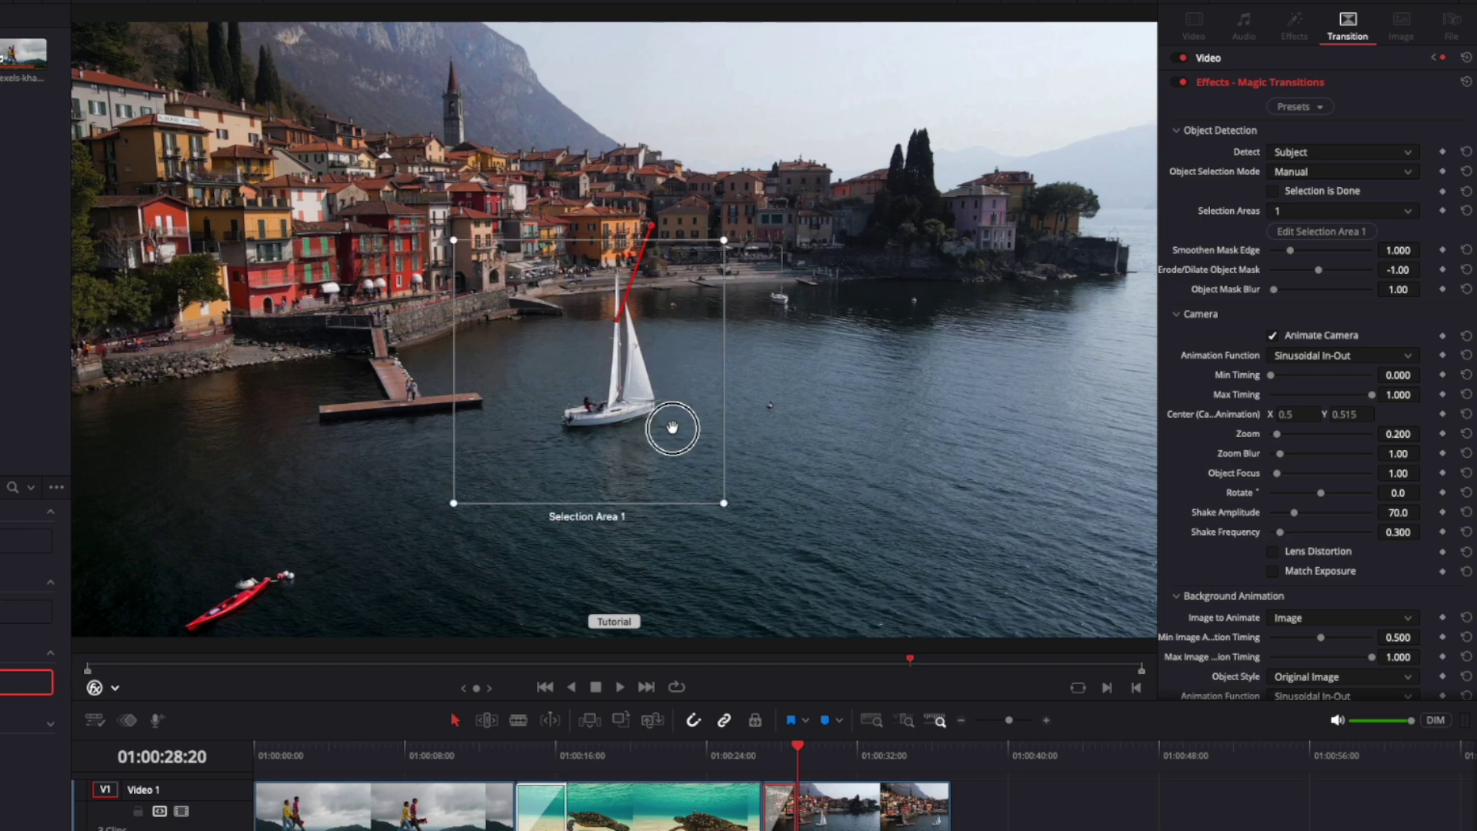
drag(798, 743, 784, 750)
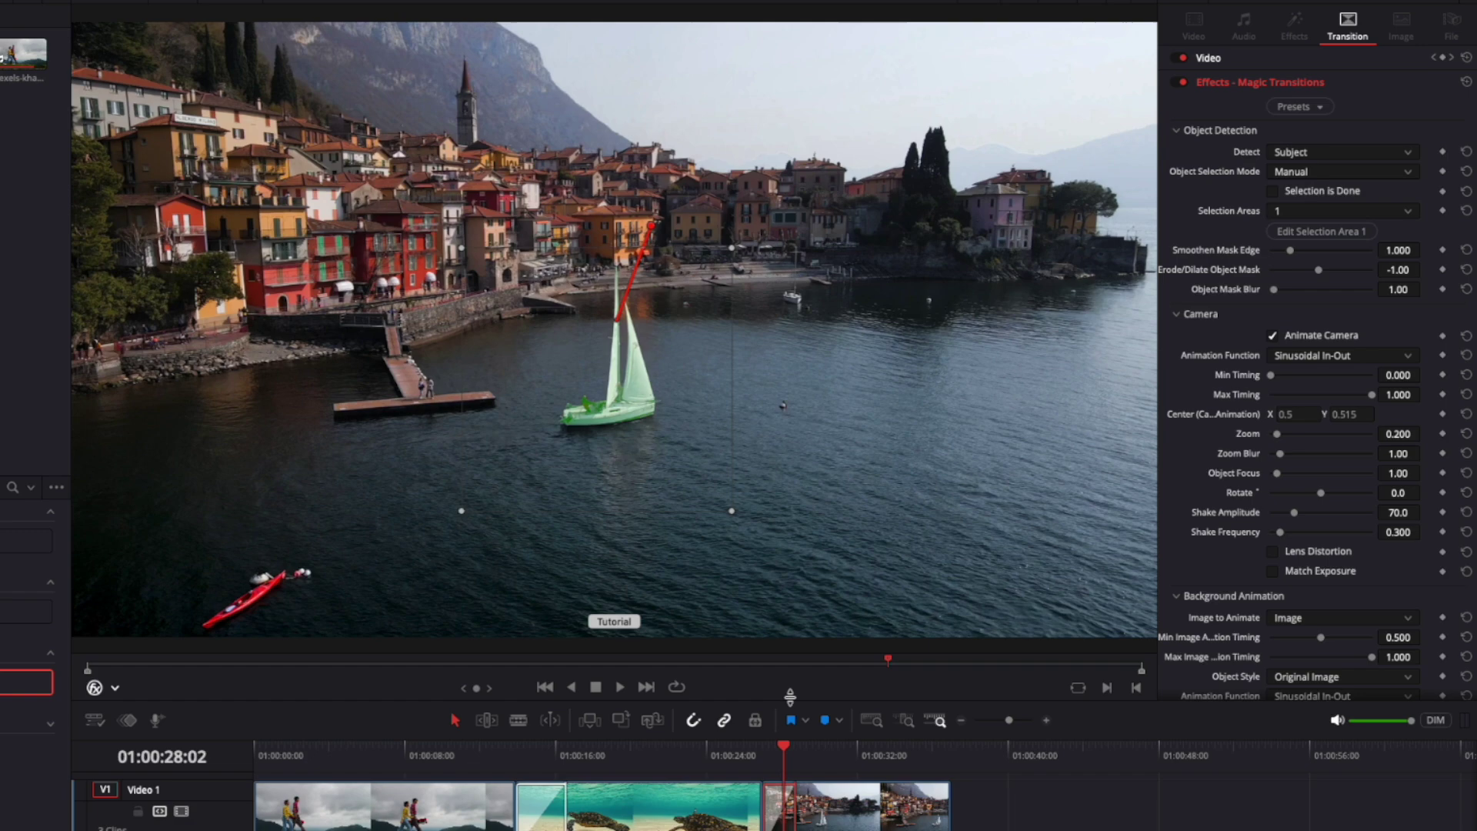
mouse_move(788, 751)
mouse_down()
mouse_move(764, 751)
mouse_move(776, 754)
mouse_up()
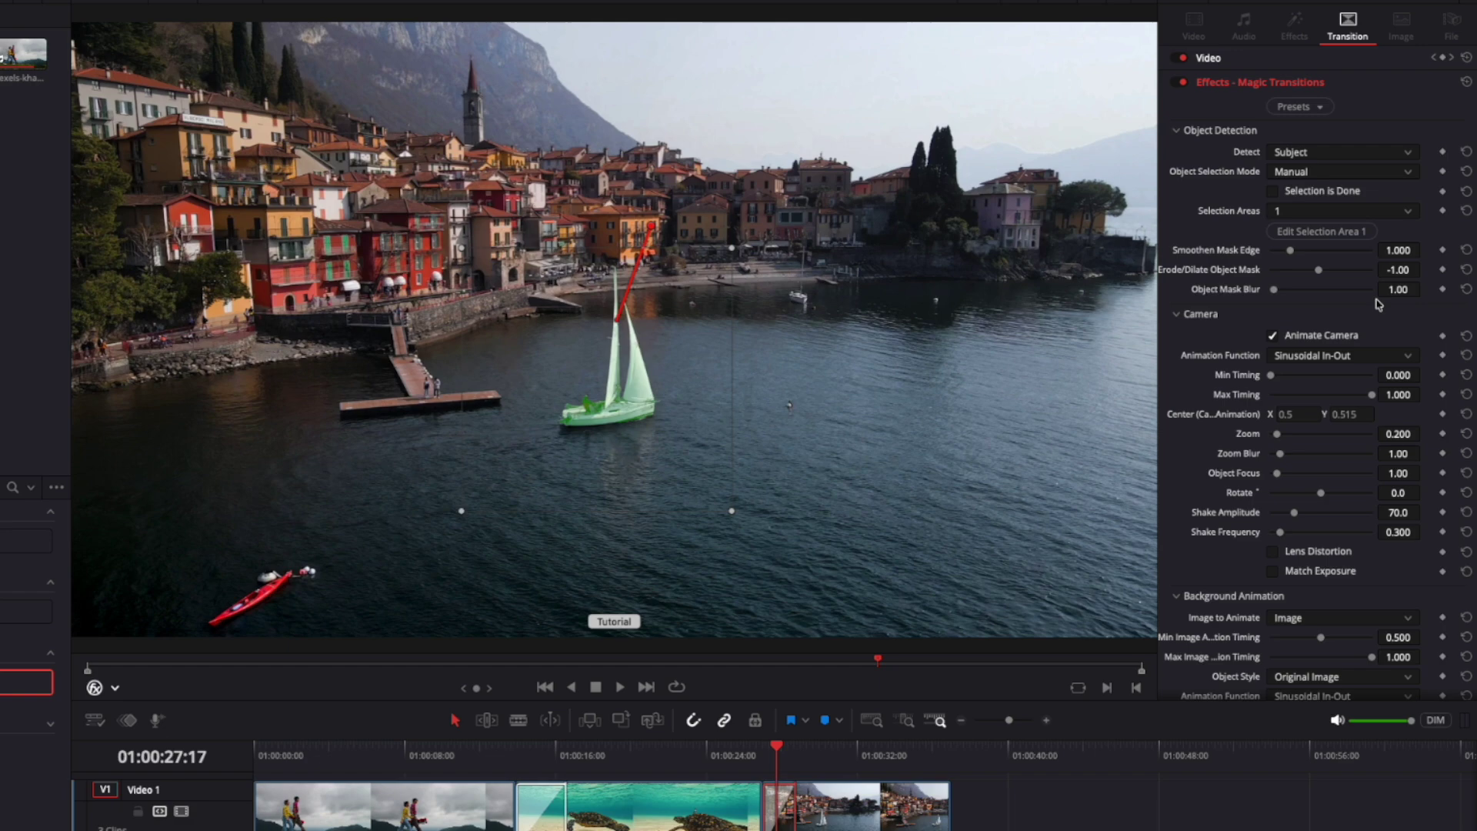
Mark the sailboat selection done, return the viewer overlay to Transform, and preview from 27:08
click(1272, 193)
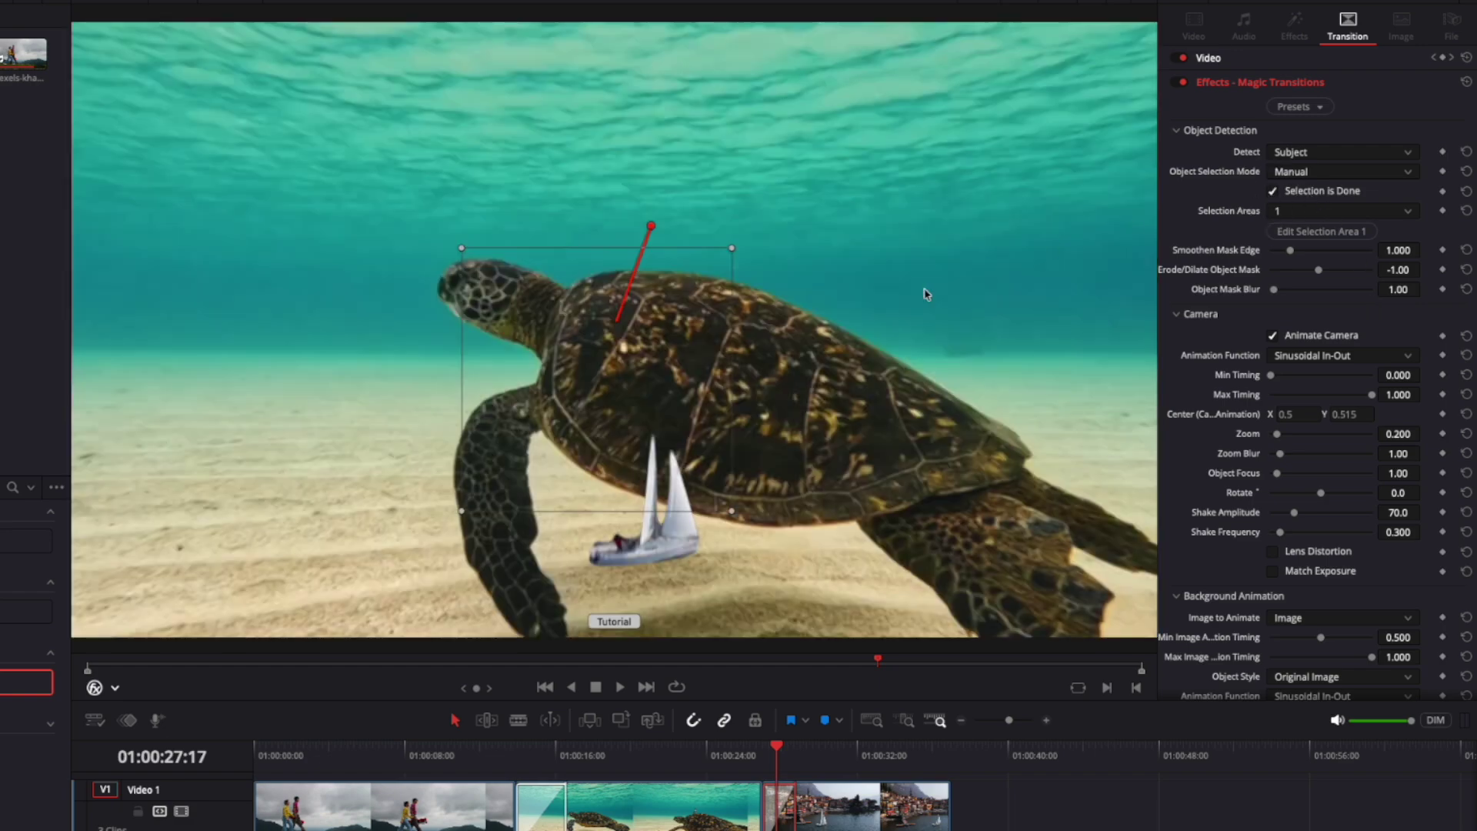
click(115, 687)
click(131, 710)
drag(778, 752, 767, 752)
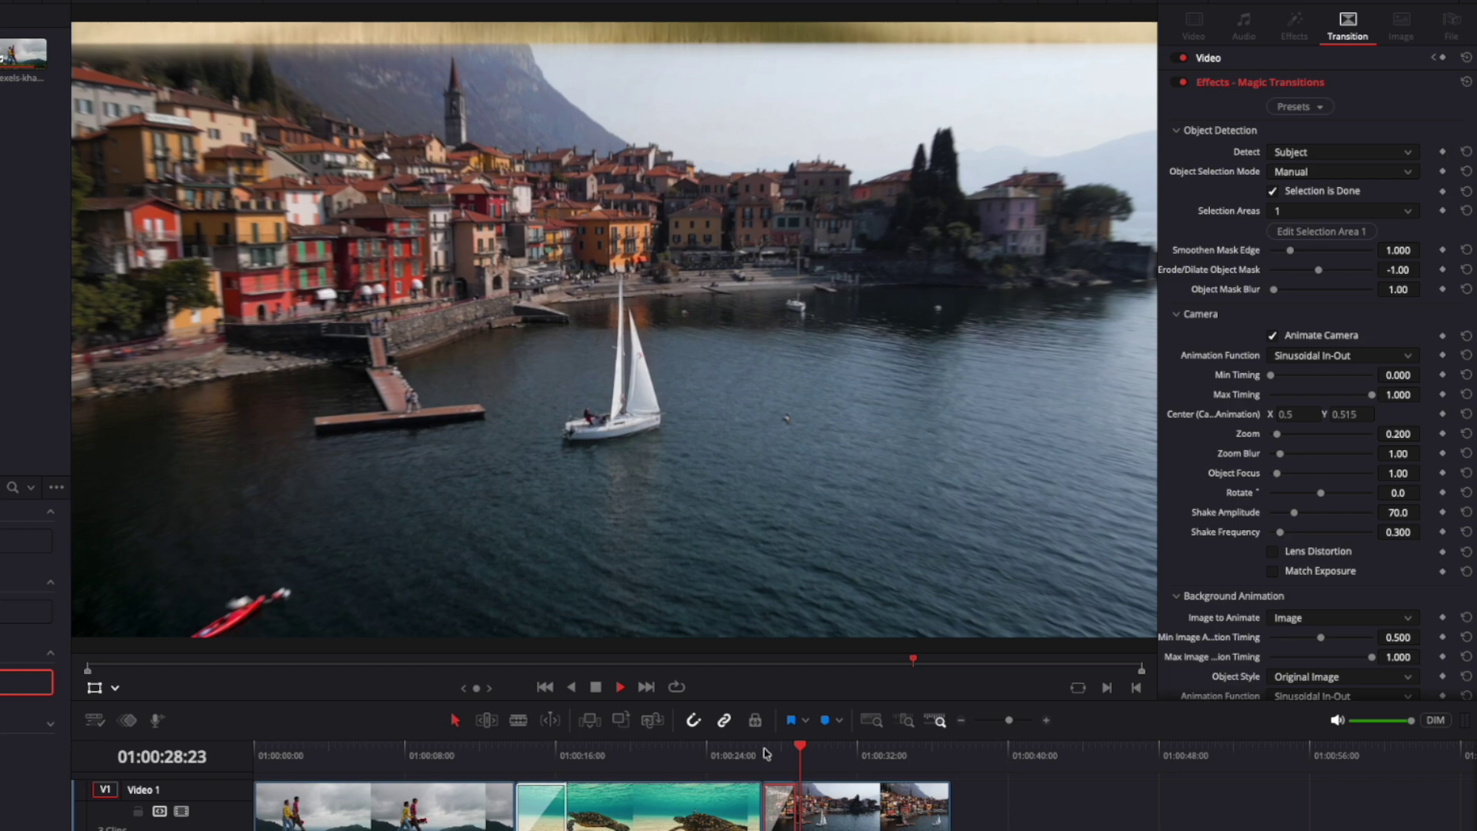
key(space)
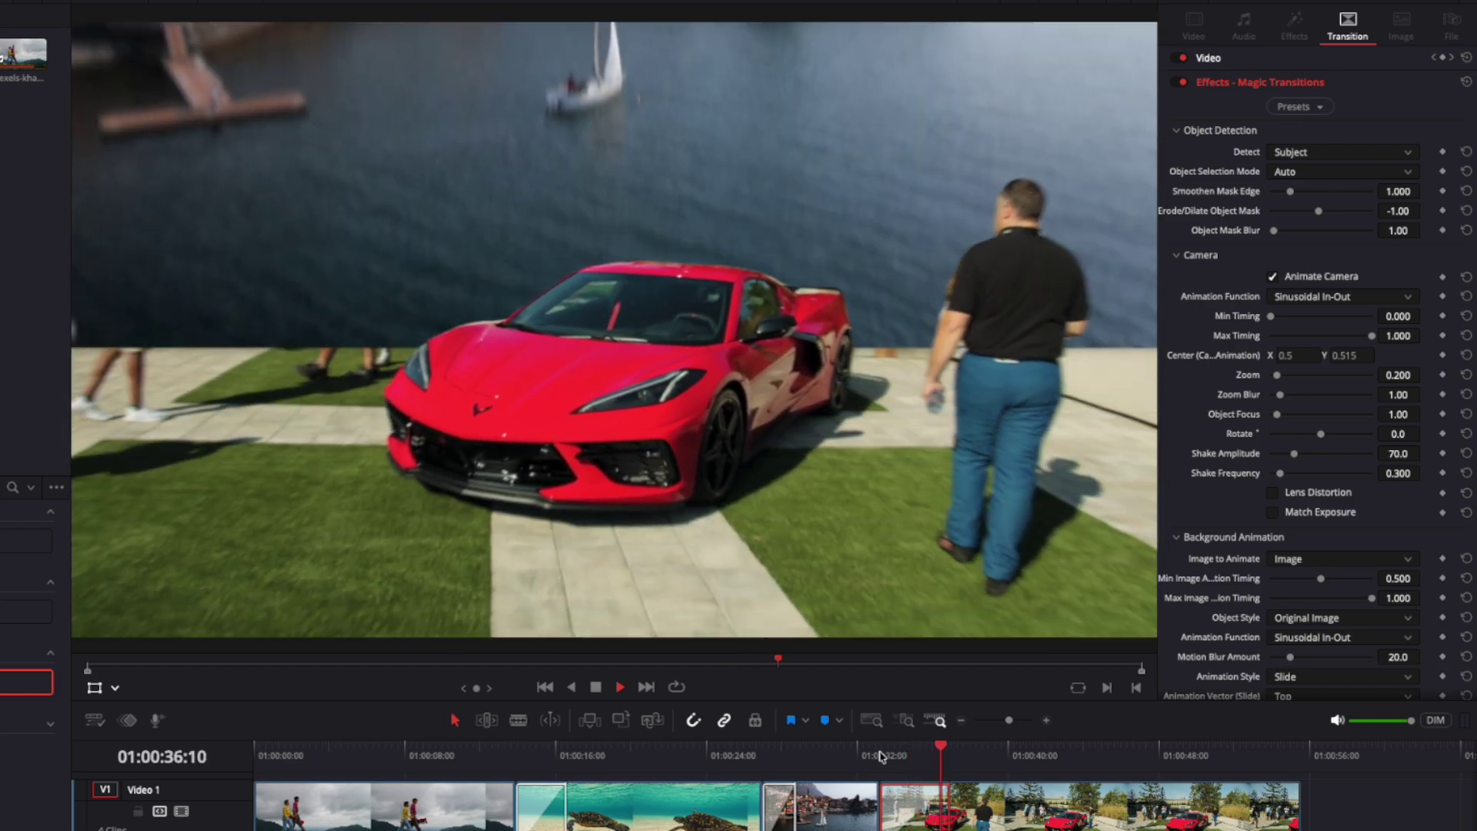
Set the car transition's Object Selection Mode to Manual and show the Open FX Overlay
click(917, 755)
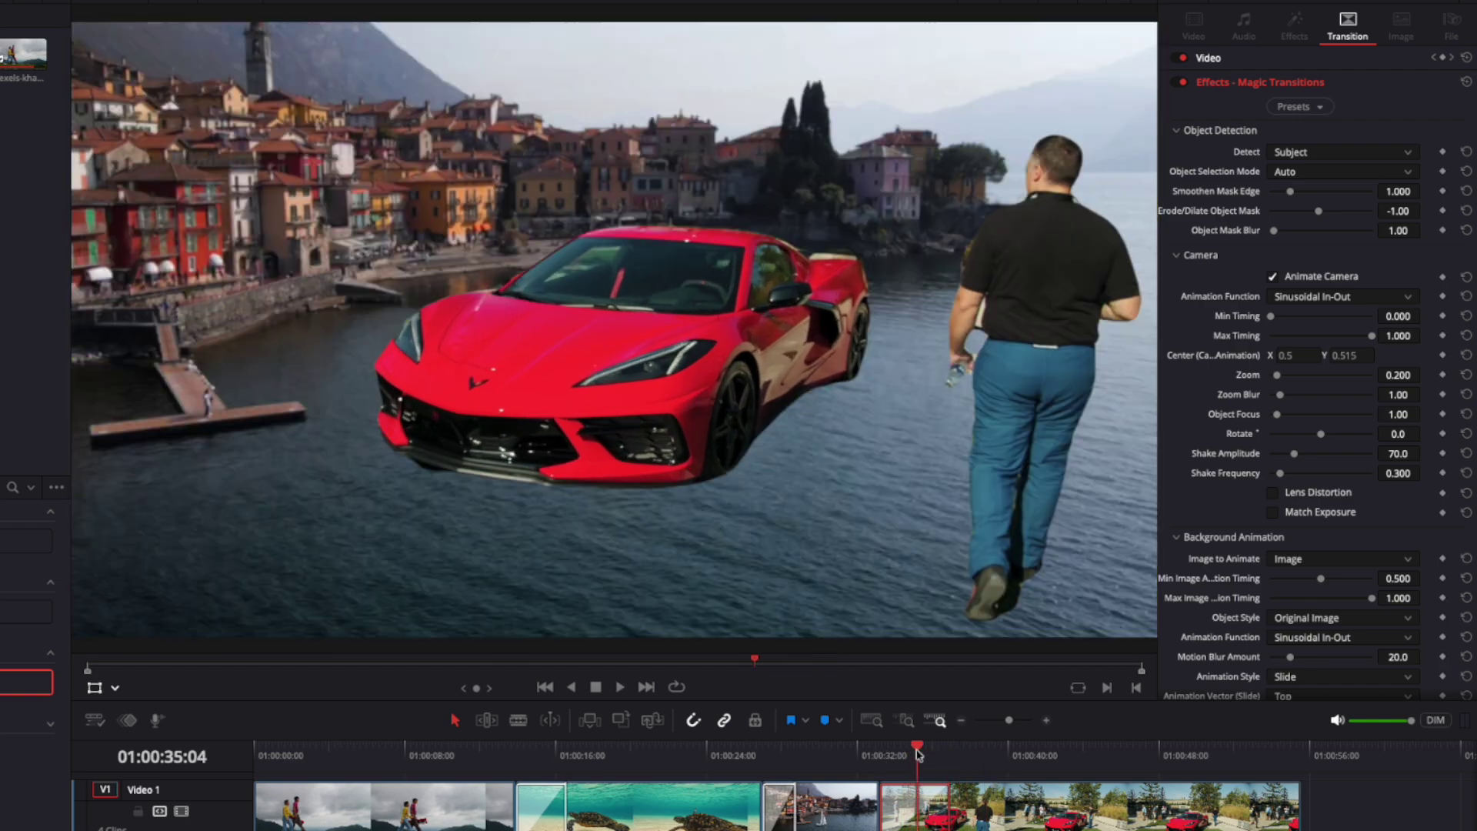
click(1303, 172)
click(1302, 190)
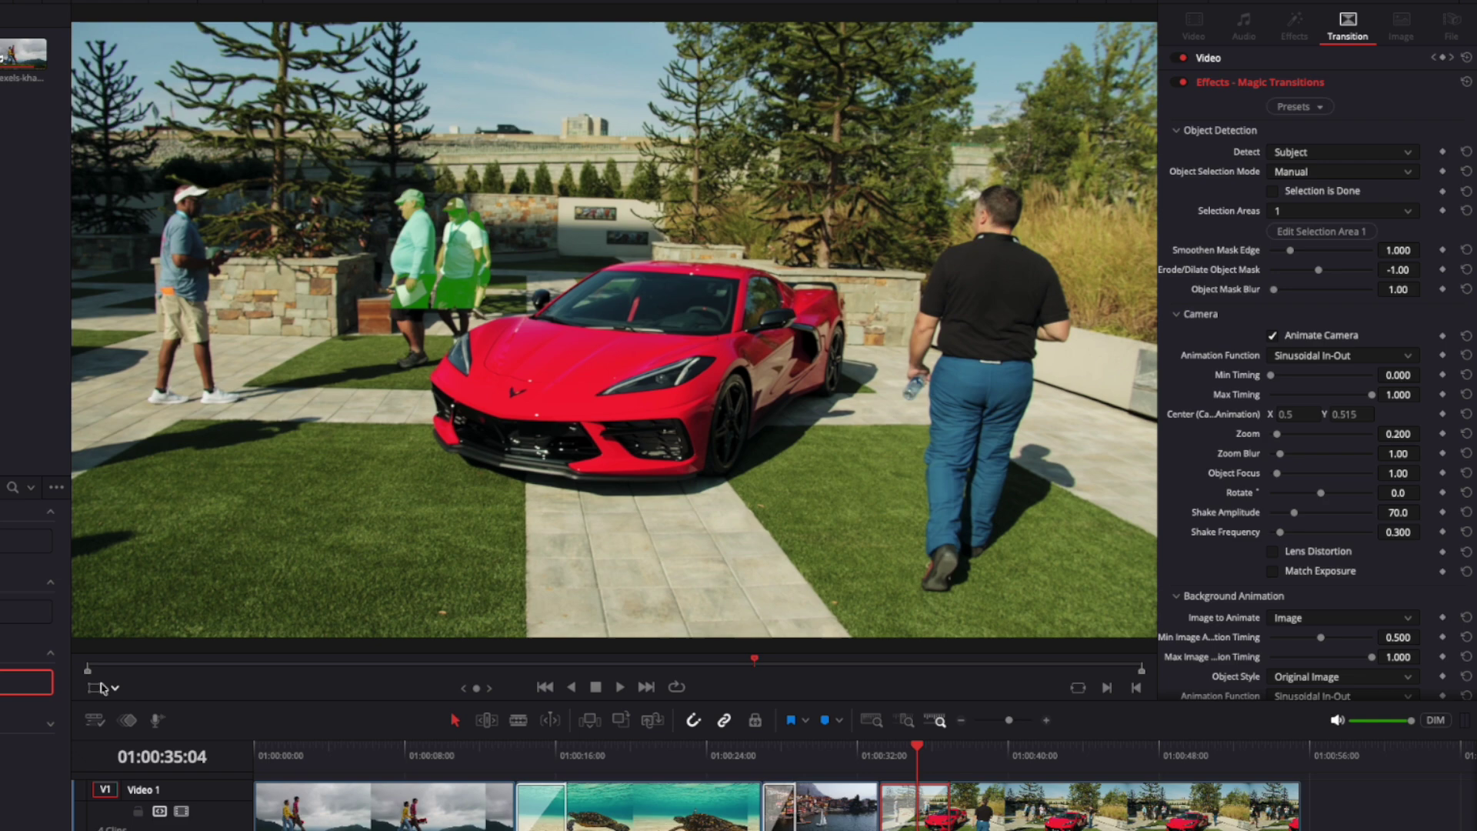
click(101, 686)
click(146, 761)
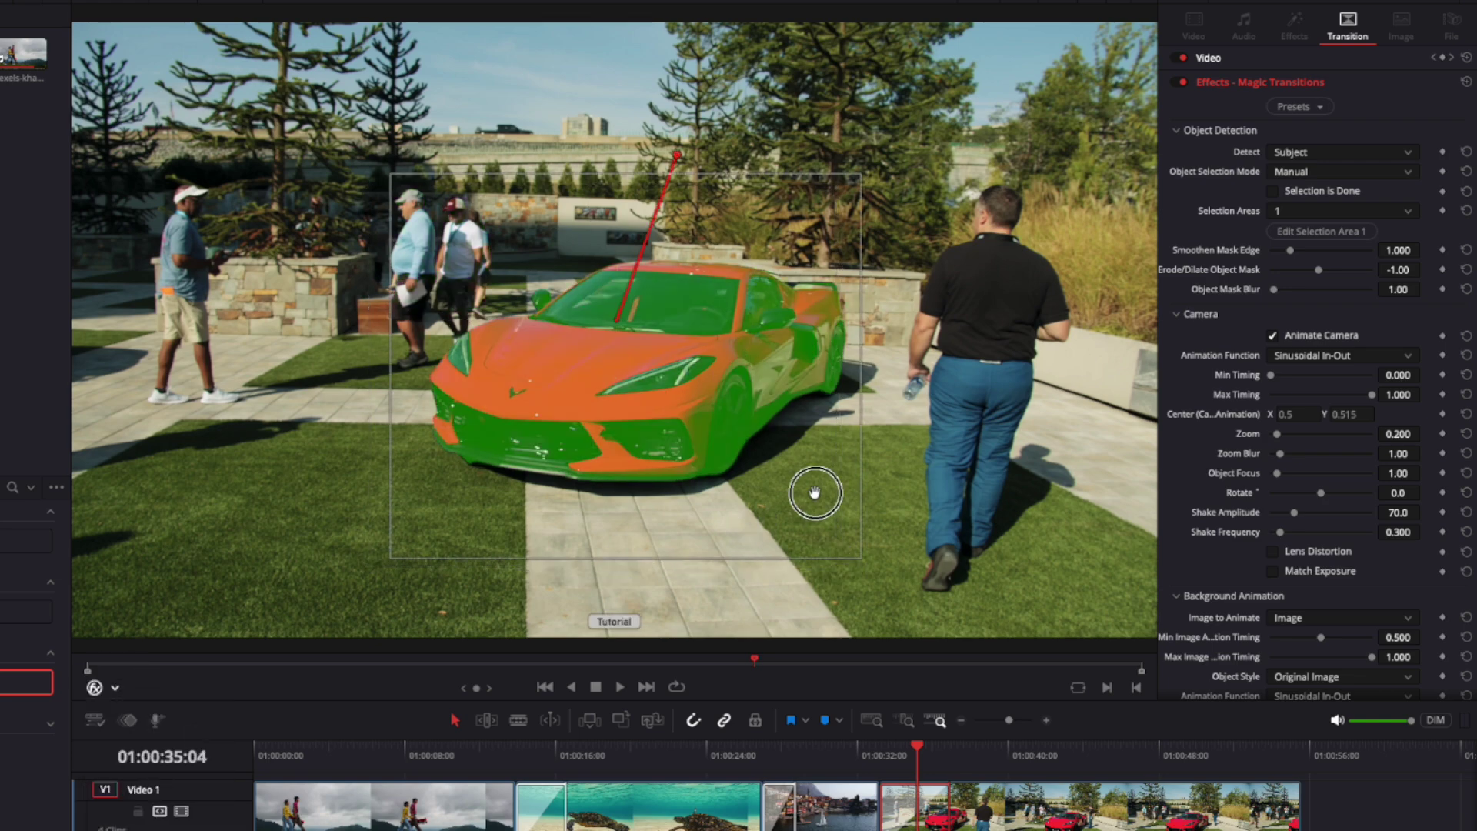
Mark the red car selection done, return the overlay to Transform, and preview from 33:05
click(1272, 190)
click(115, 687)
click(135, 707)
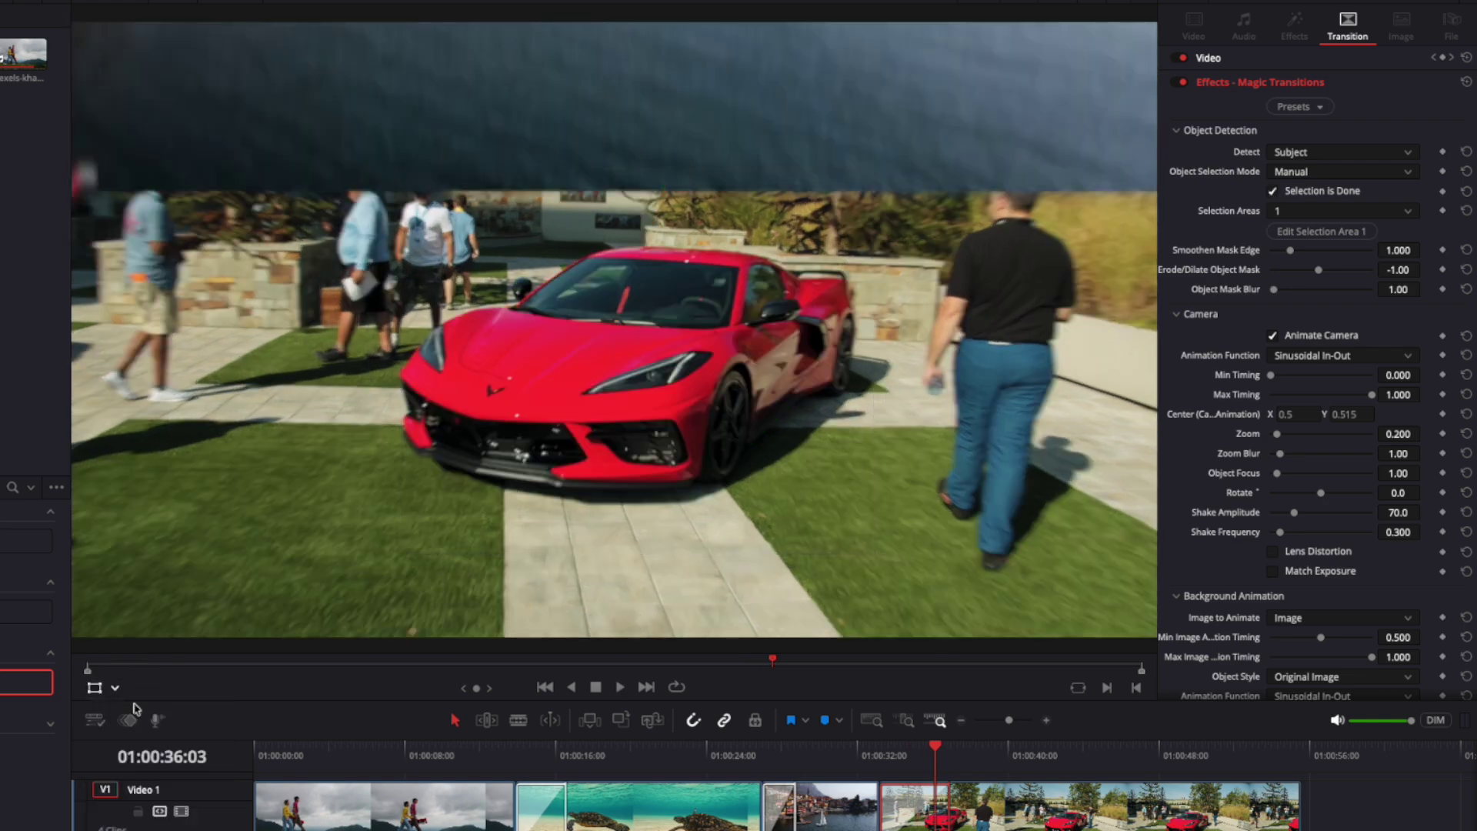
click(883, 748)
key(space)
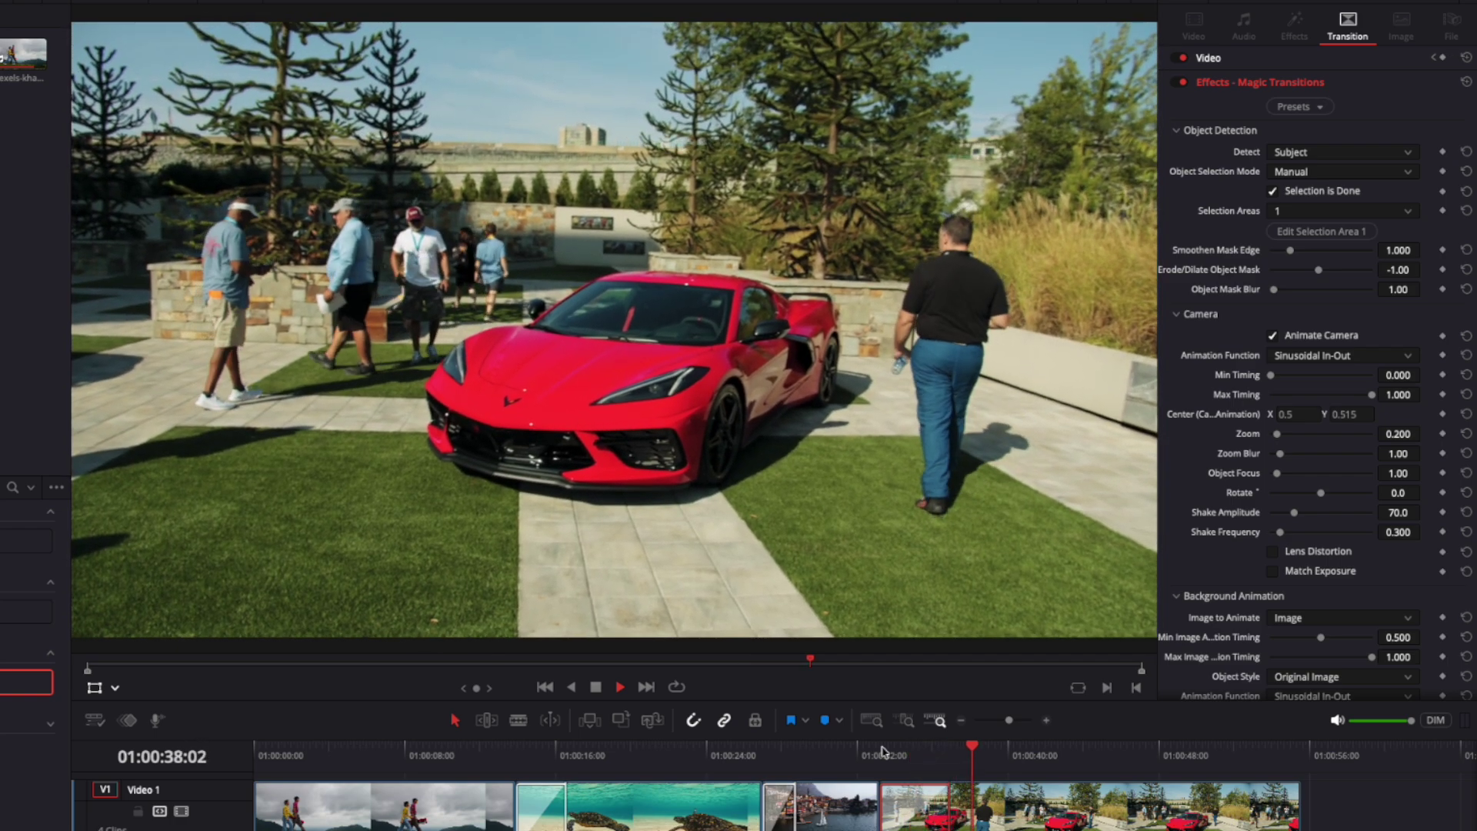
key(space)
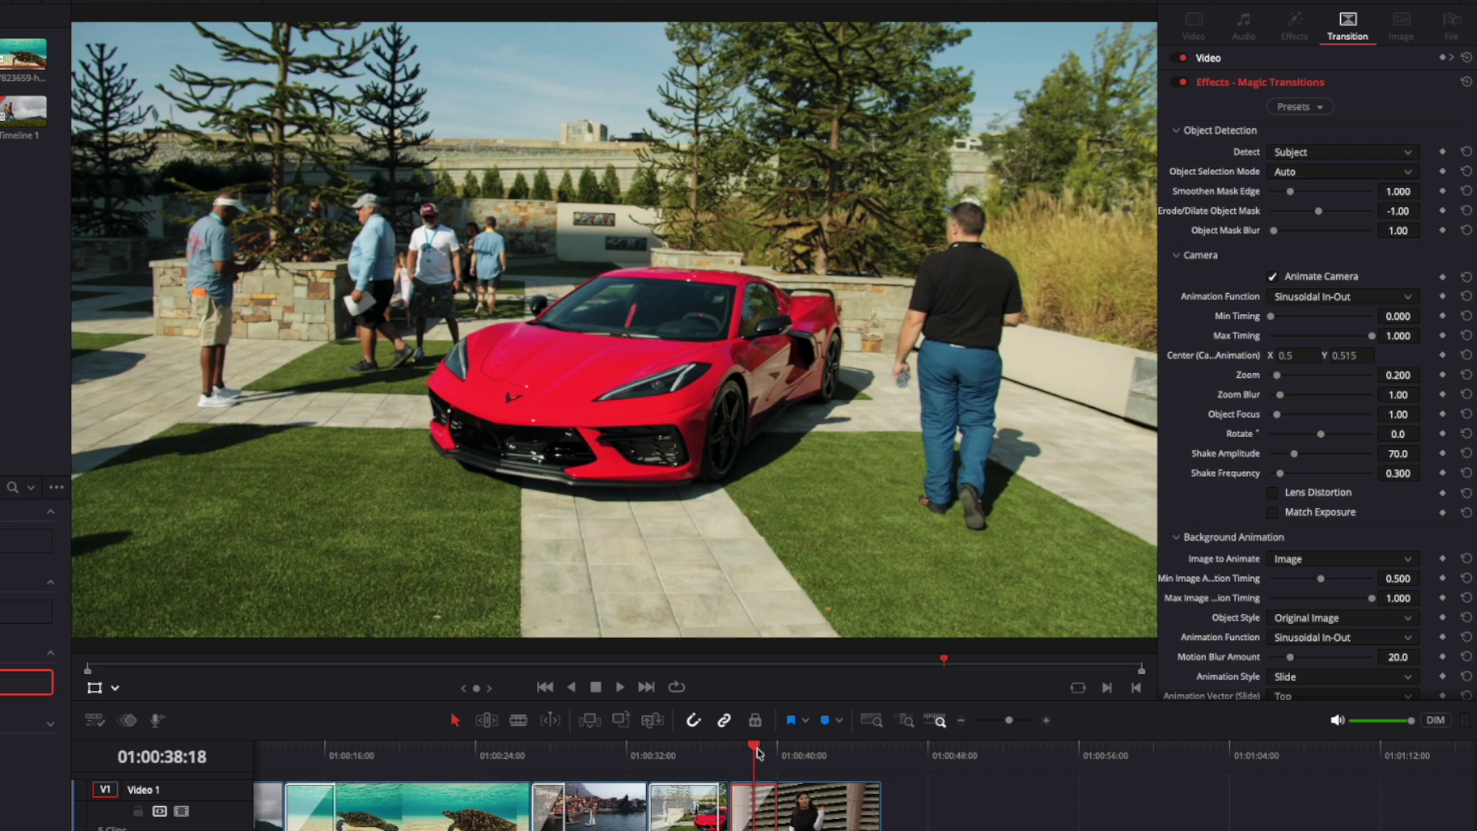
Set Detect to Person on the transition into the dancing woman clip
click(750, 806)
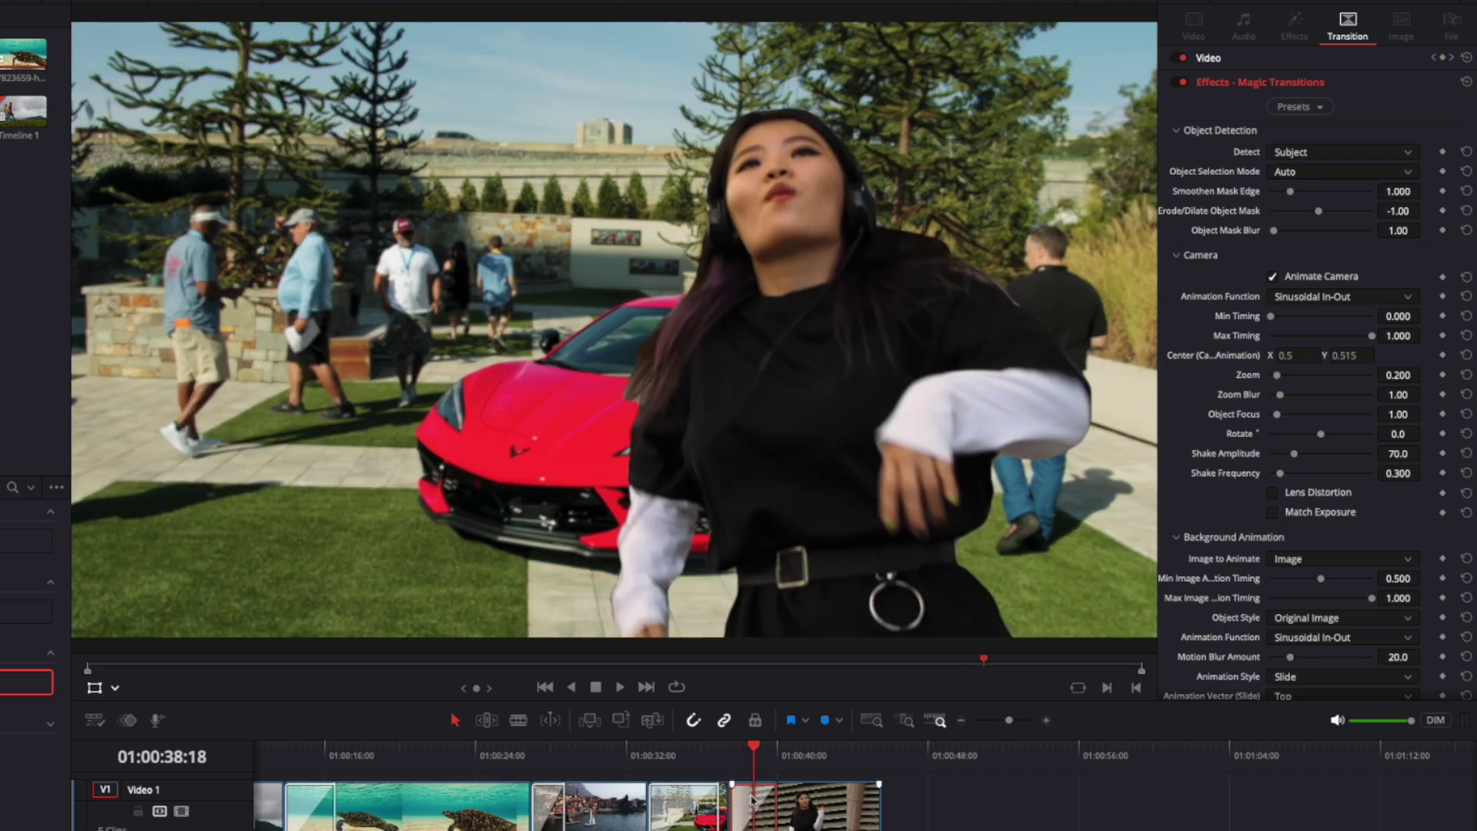
click(1339, 154)
click(1329, 173)
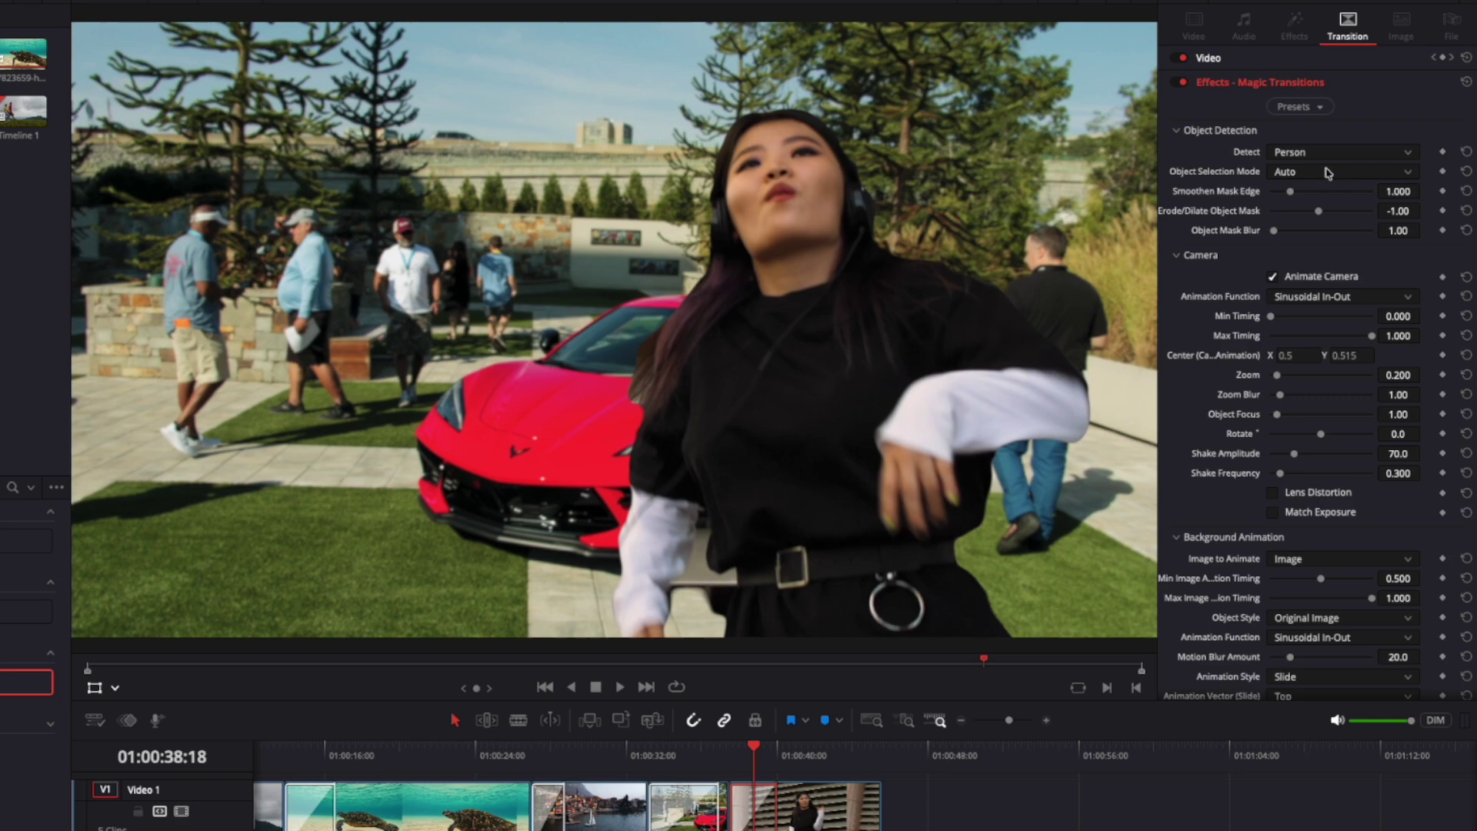
Play the person-detecting transition into the woman clip twice to review it
key(space)
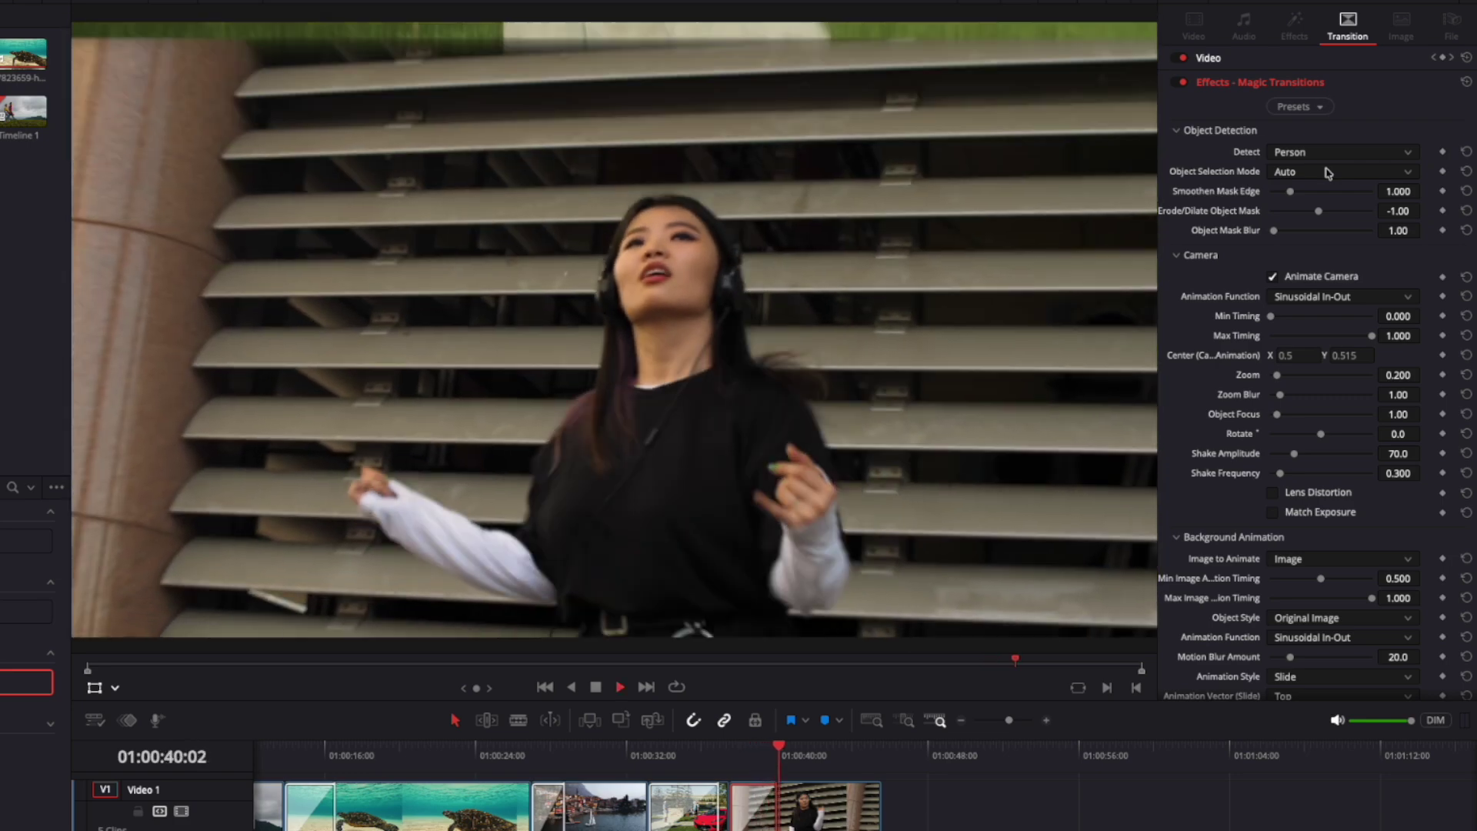
key(space)
click(735, 747)
key(space)
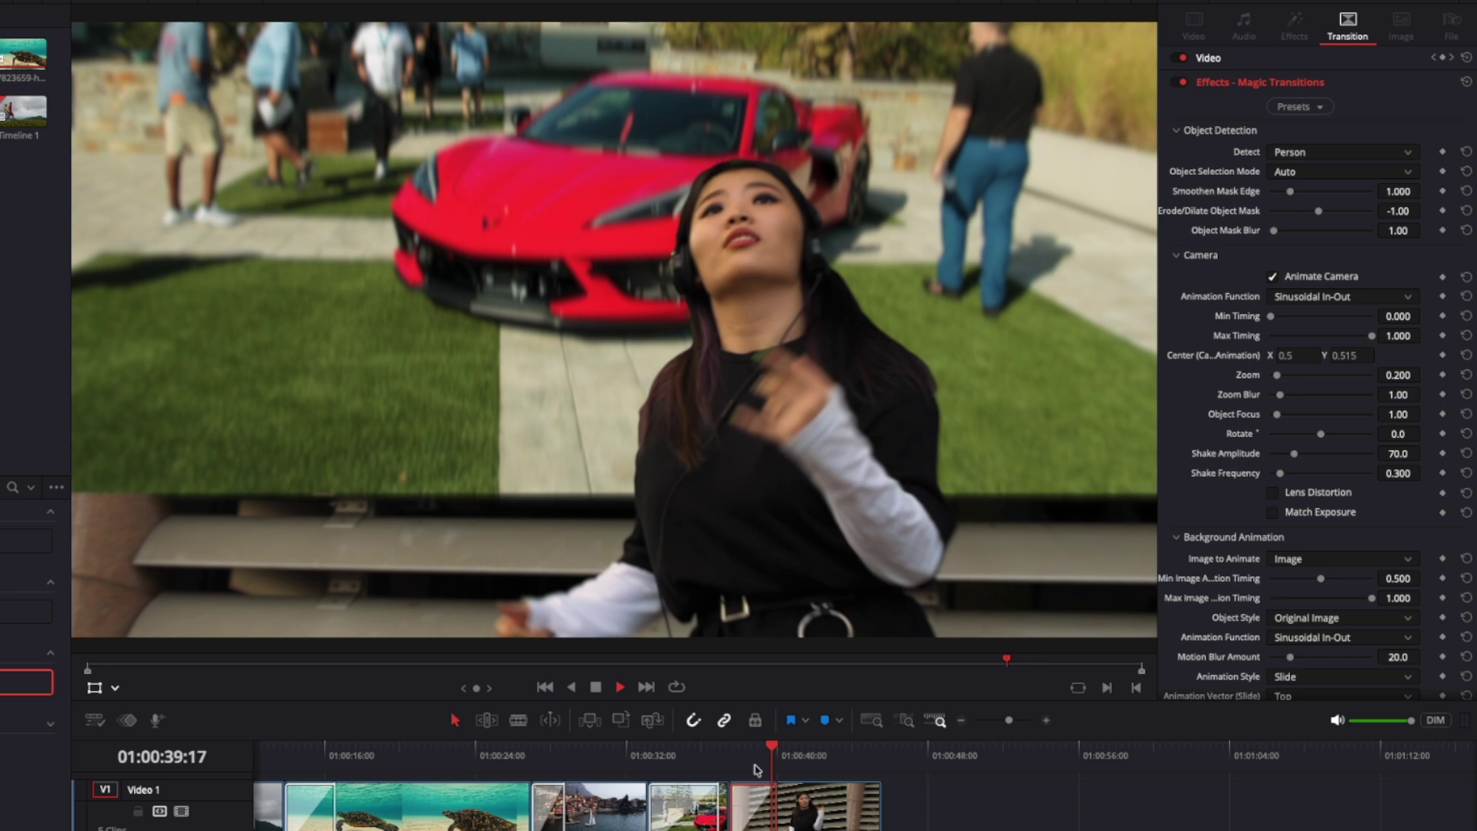
key(space)
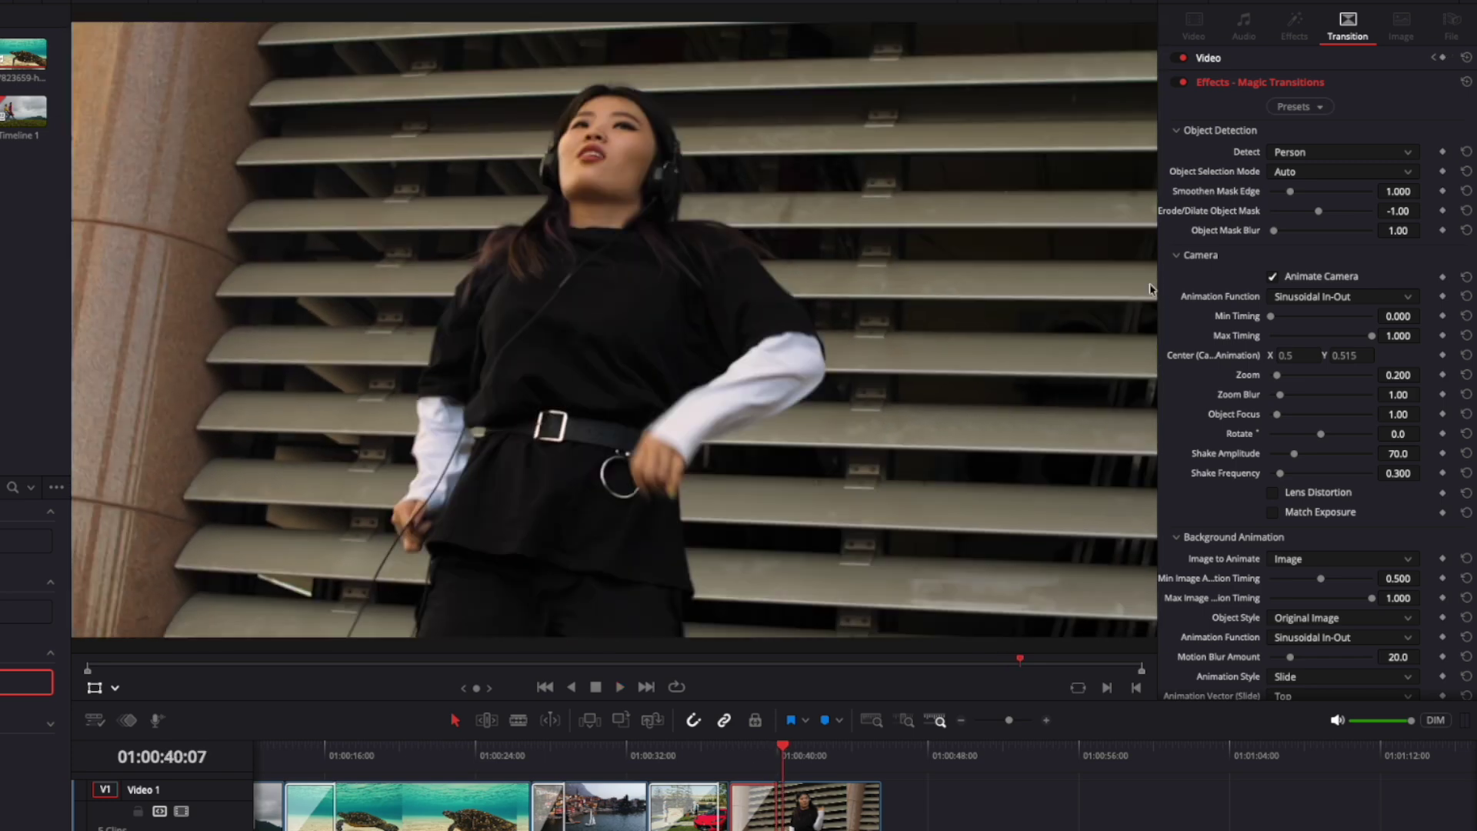
click(1372, 154)
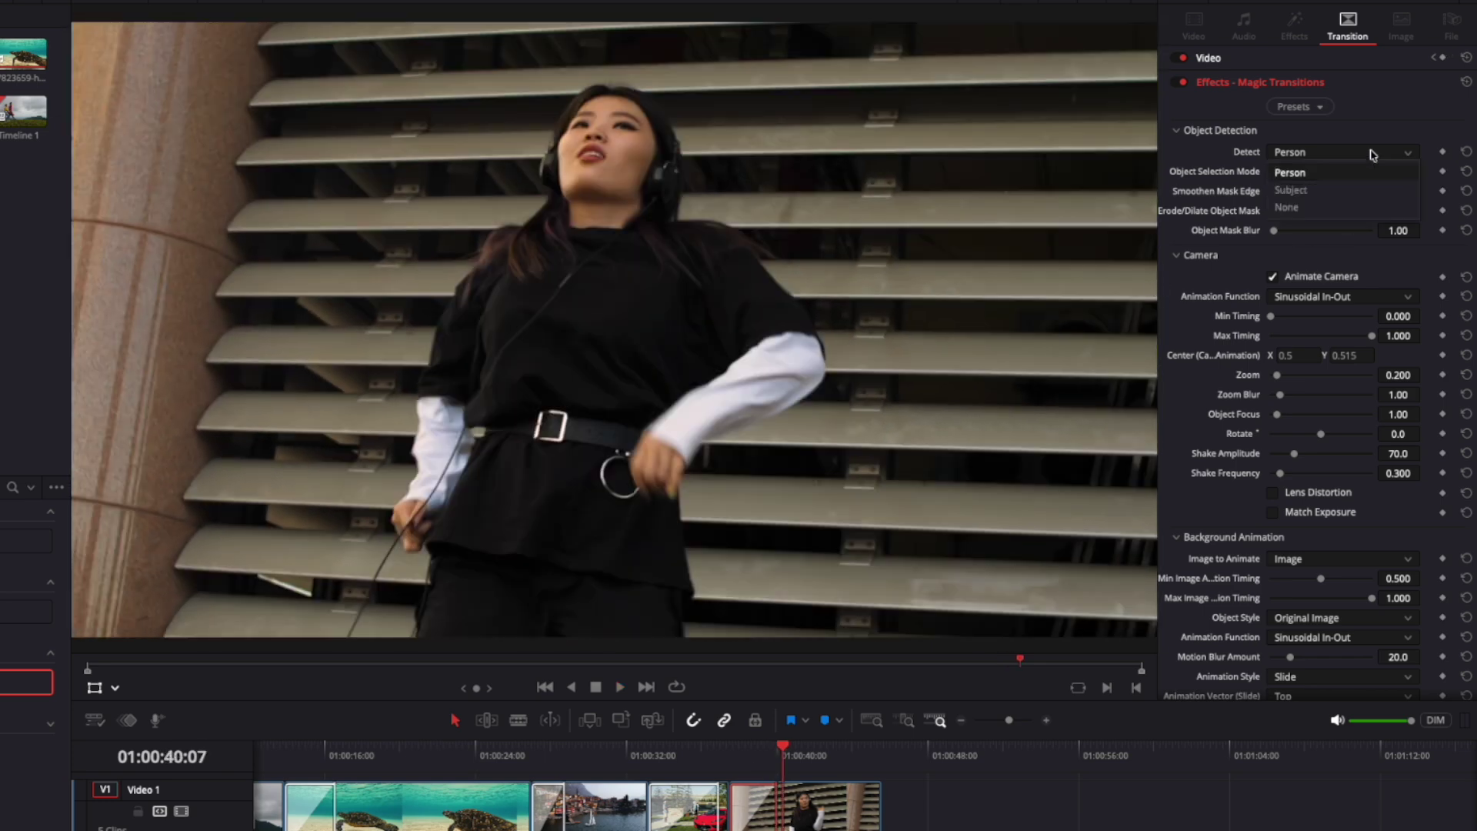
Set Detect to None and play the woman transition from 37:12
click(1369, 208)
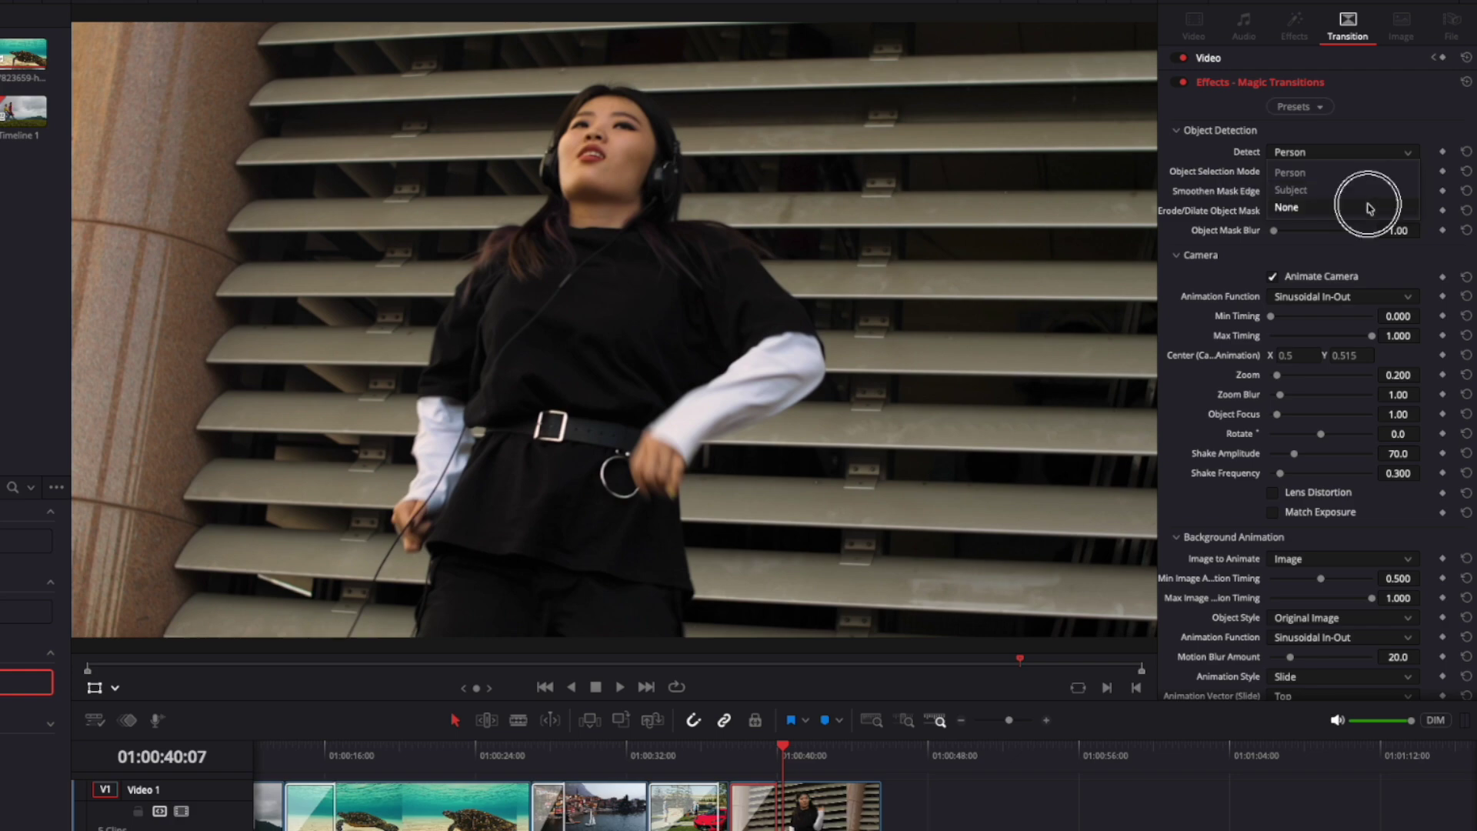
click(731, 765)
key(space)
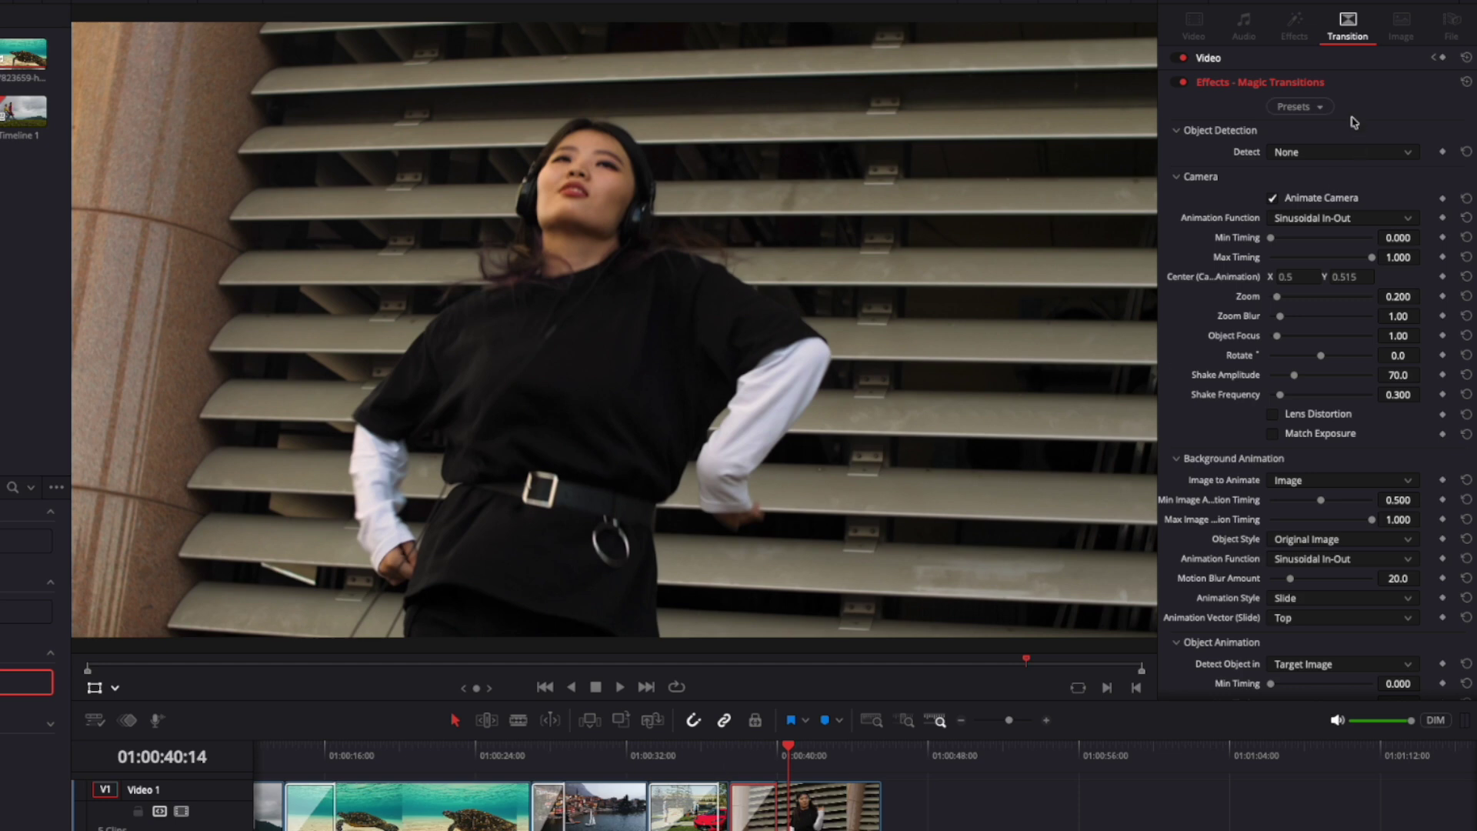
Open Presets > Browse... in the Inspector and scroll through the Magic Transitions presets
click(1316, 111)
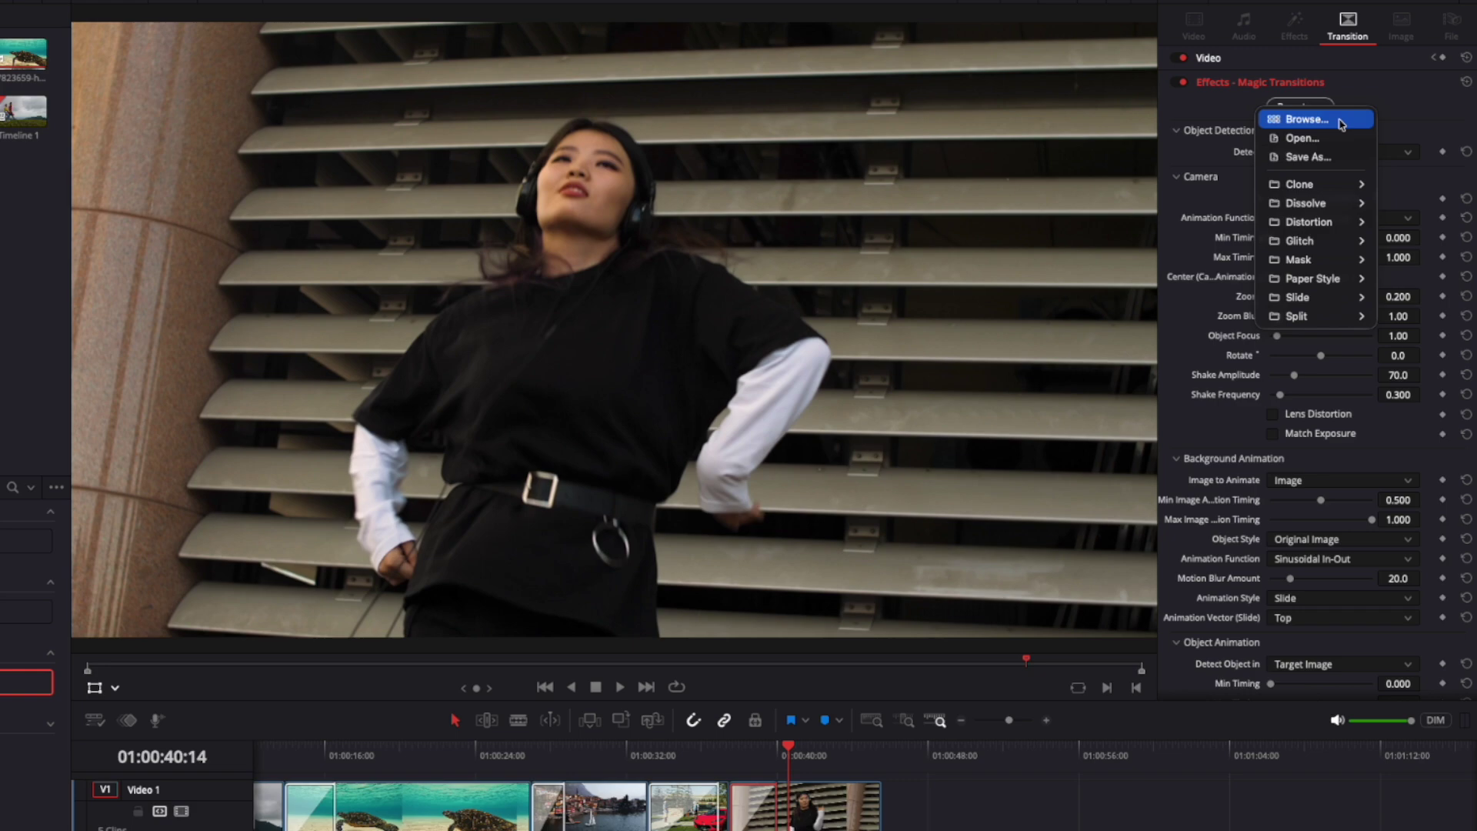
click(1341, 122)
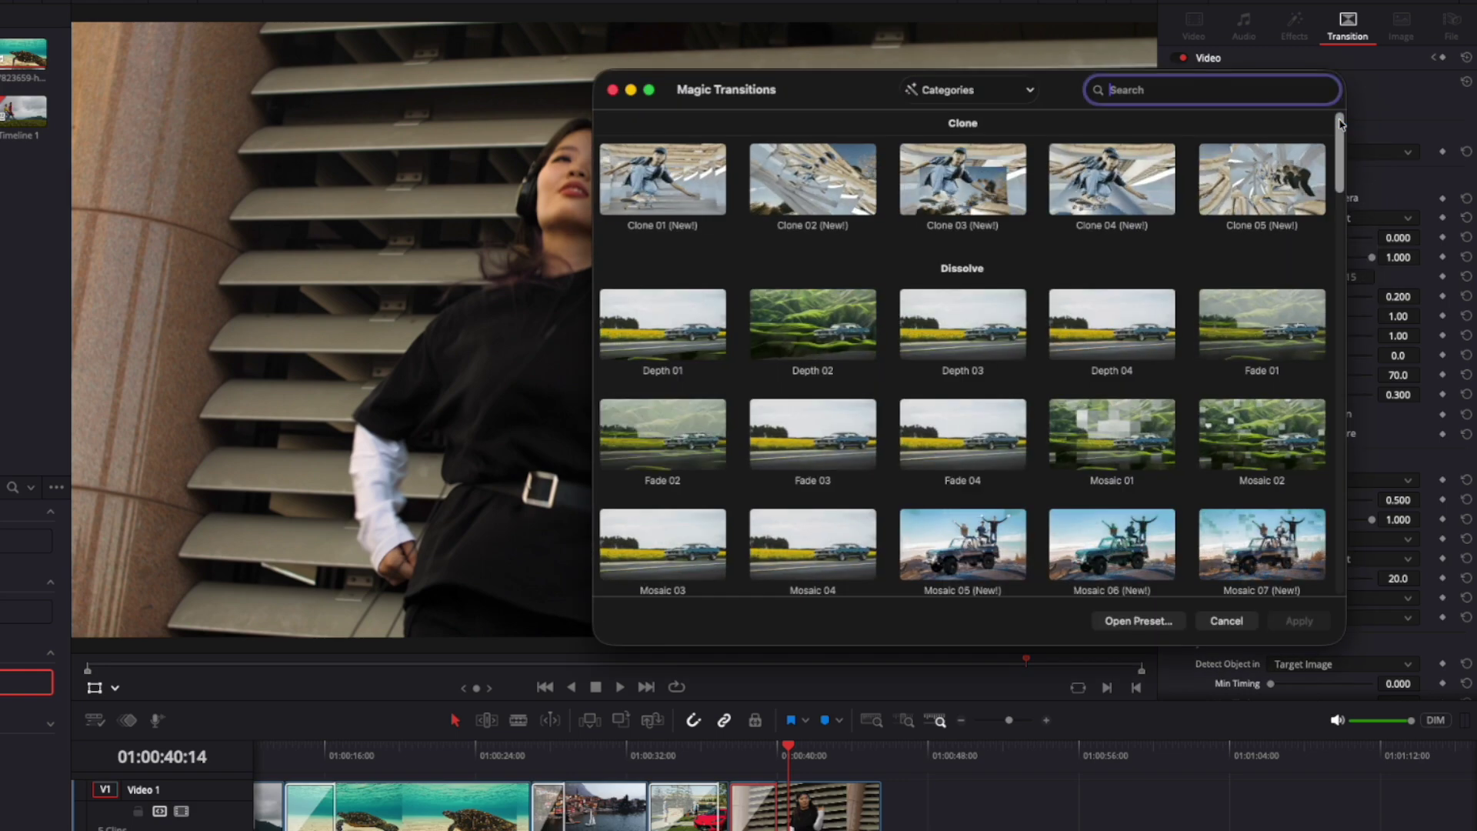
scroll(1034, 405, down, 10)
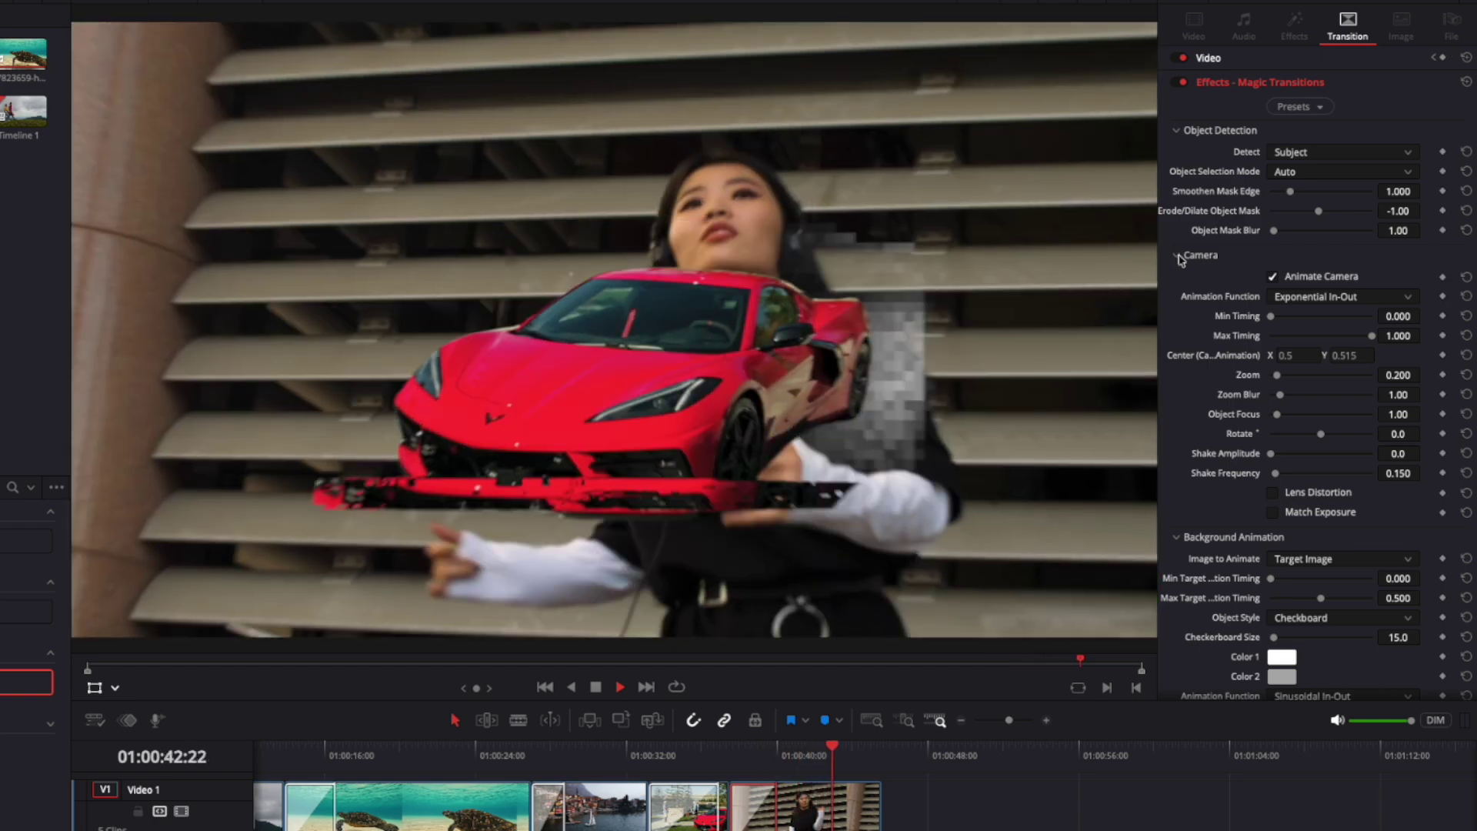
Stop playback and move the playhead onto the turtle transition near 01:00:15:04
key(space)
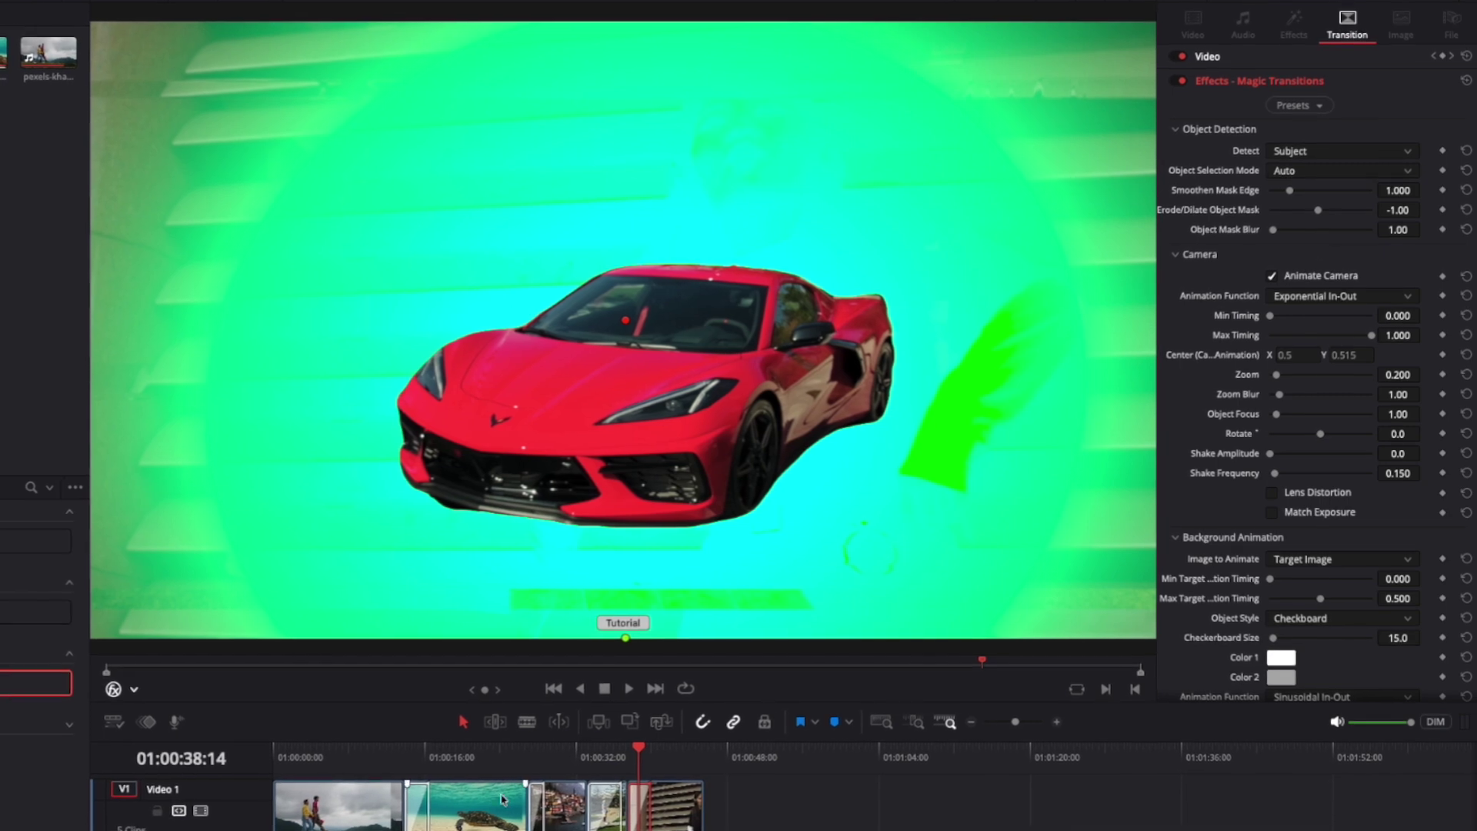
click(405, 762)
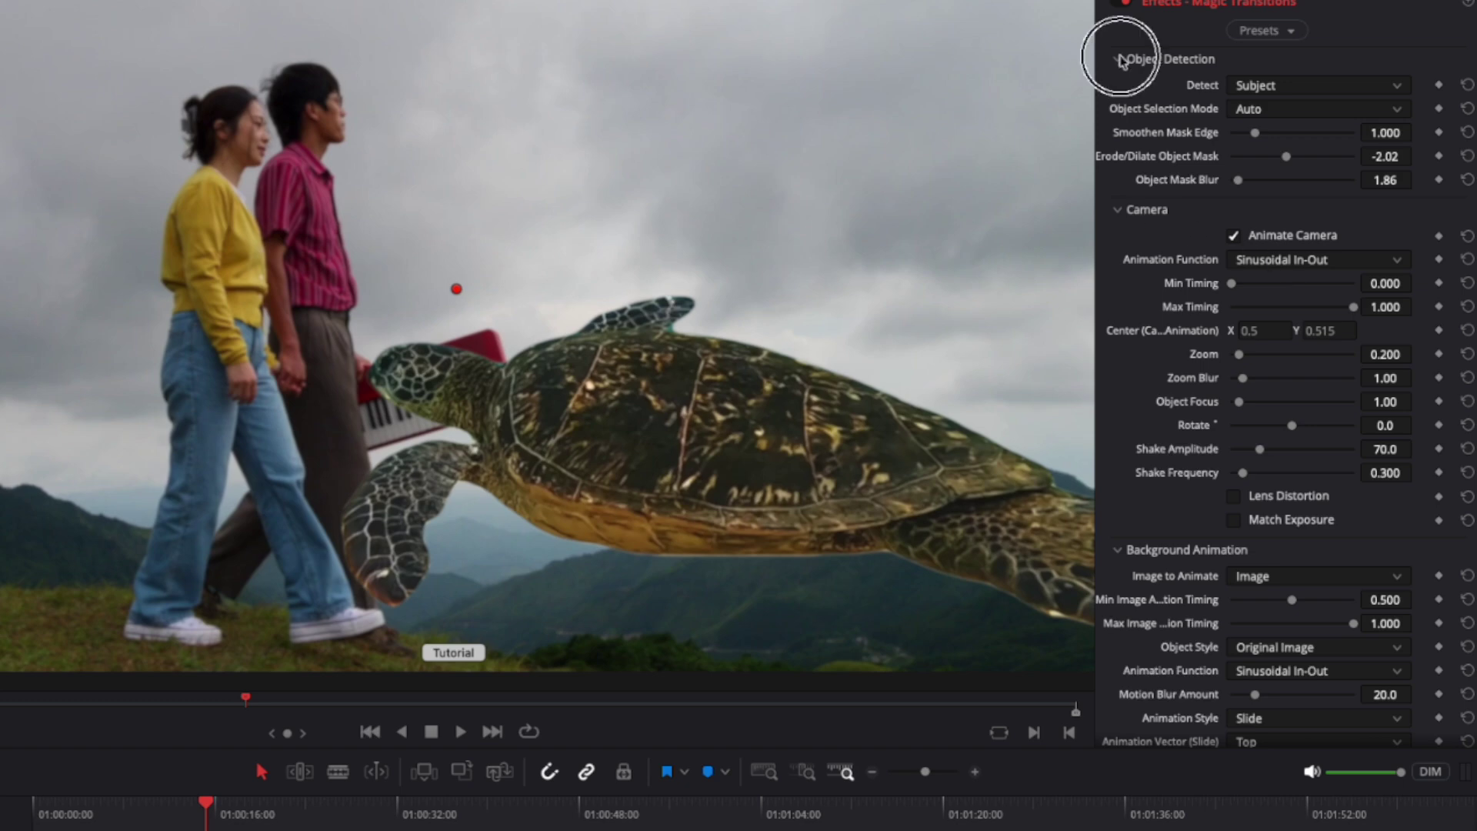
Collapse Object Detection, then try and reset the camera timing range, keeping Sinusoidal In-Out
click(1121, 61)
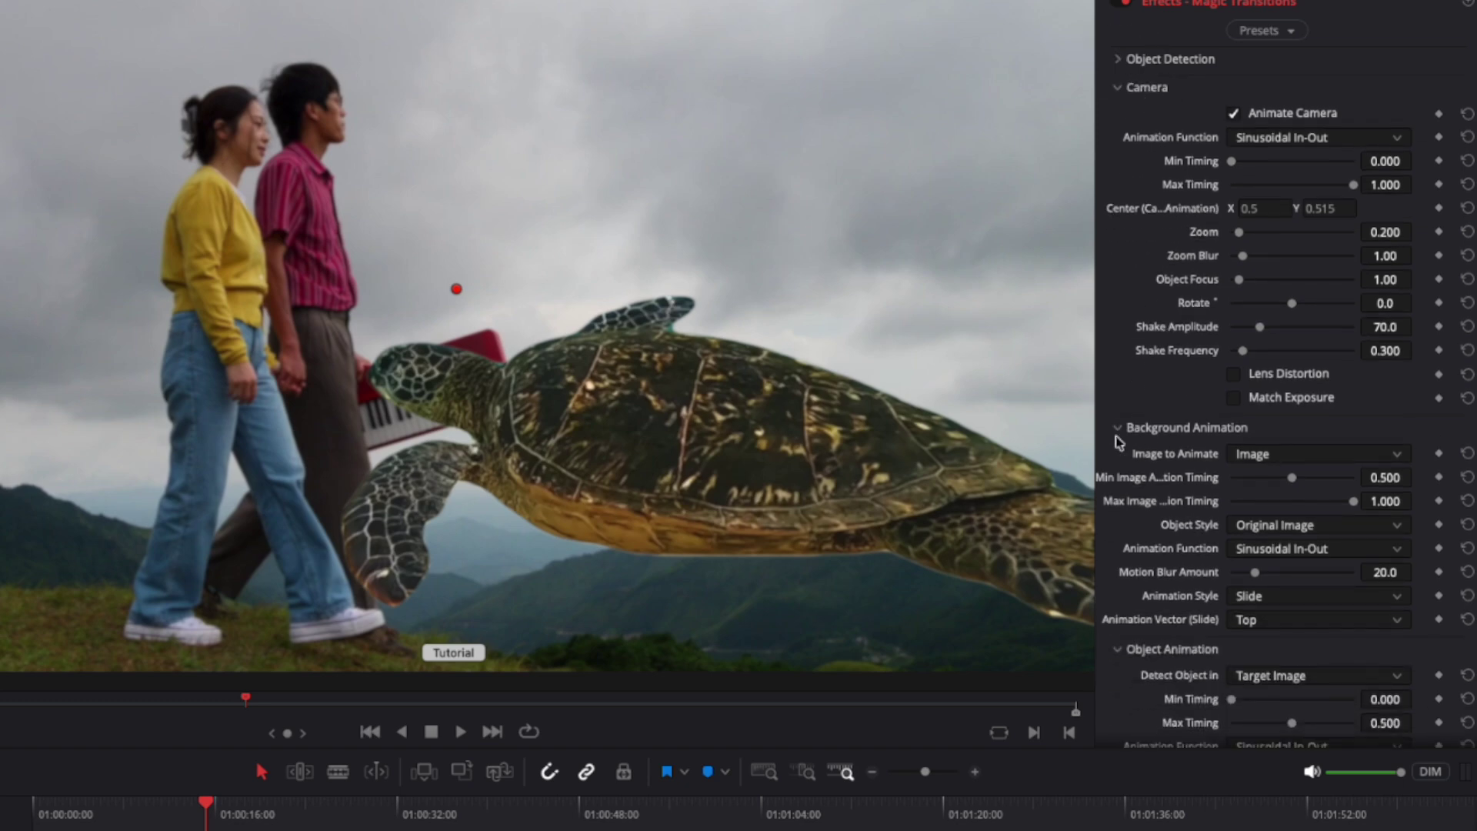
scroll(1126, 441, down, 4)
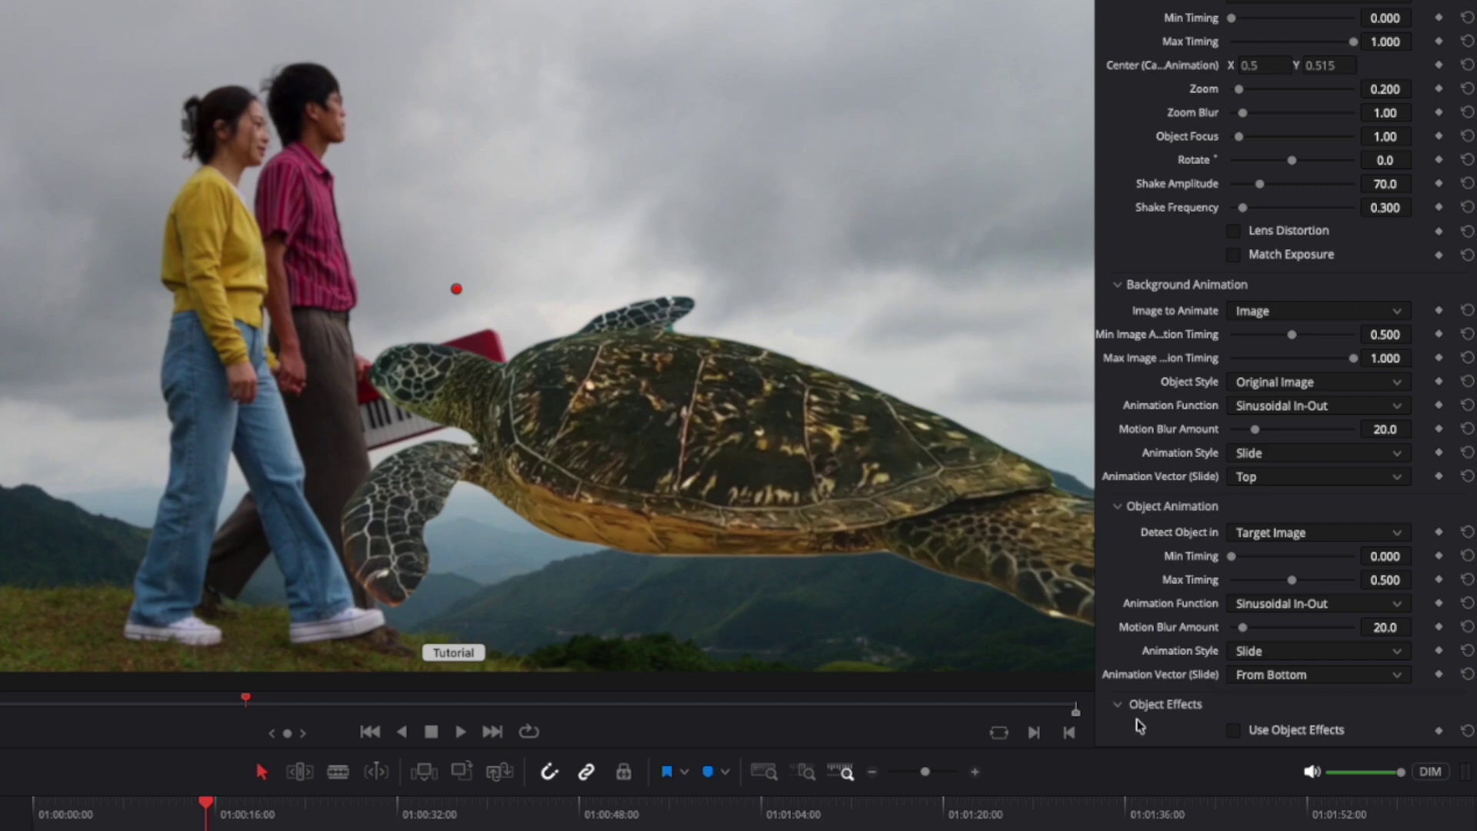
scroll(1165, 702, up, 2)
scroll(1167, 700, up, 1)
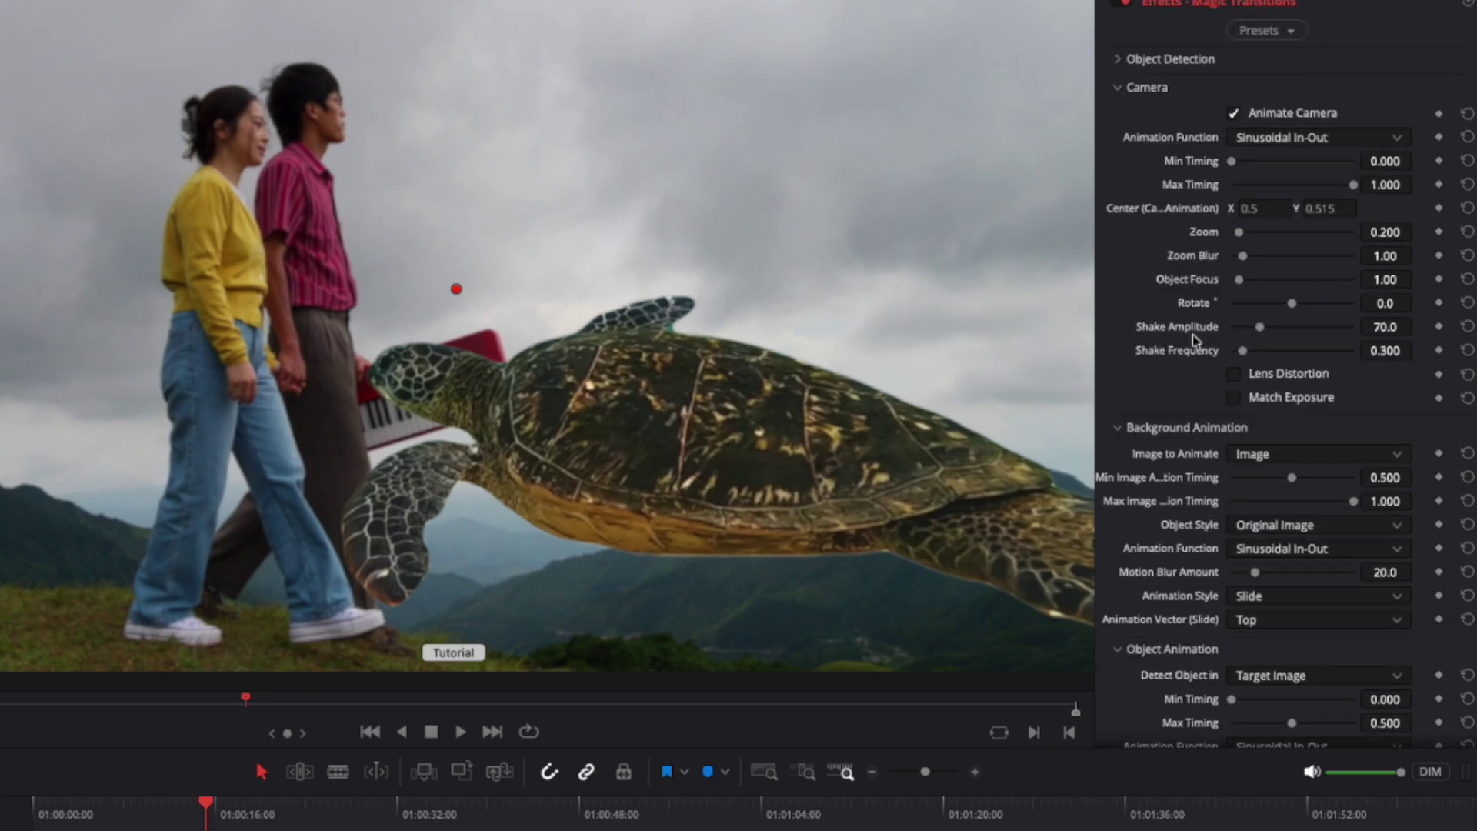
drag(1231, 161, 1258, 161)
drag(1353, 185, 1342, 188)
double_click(1341, 186)
double_click(1259, 161)
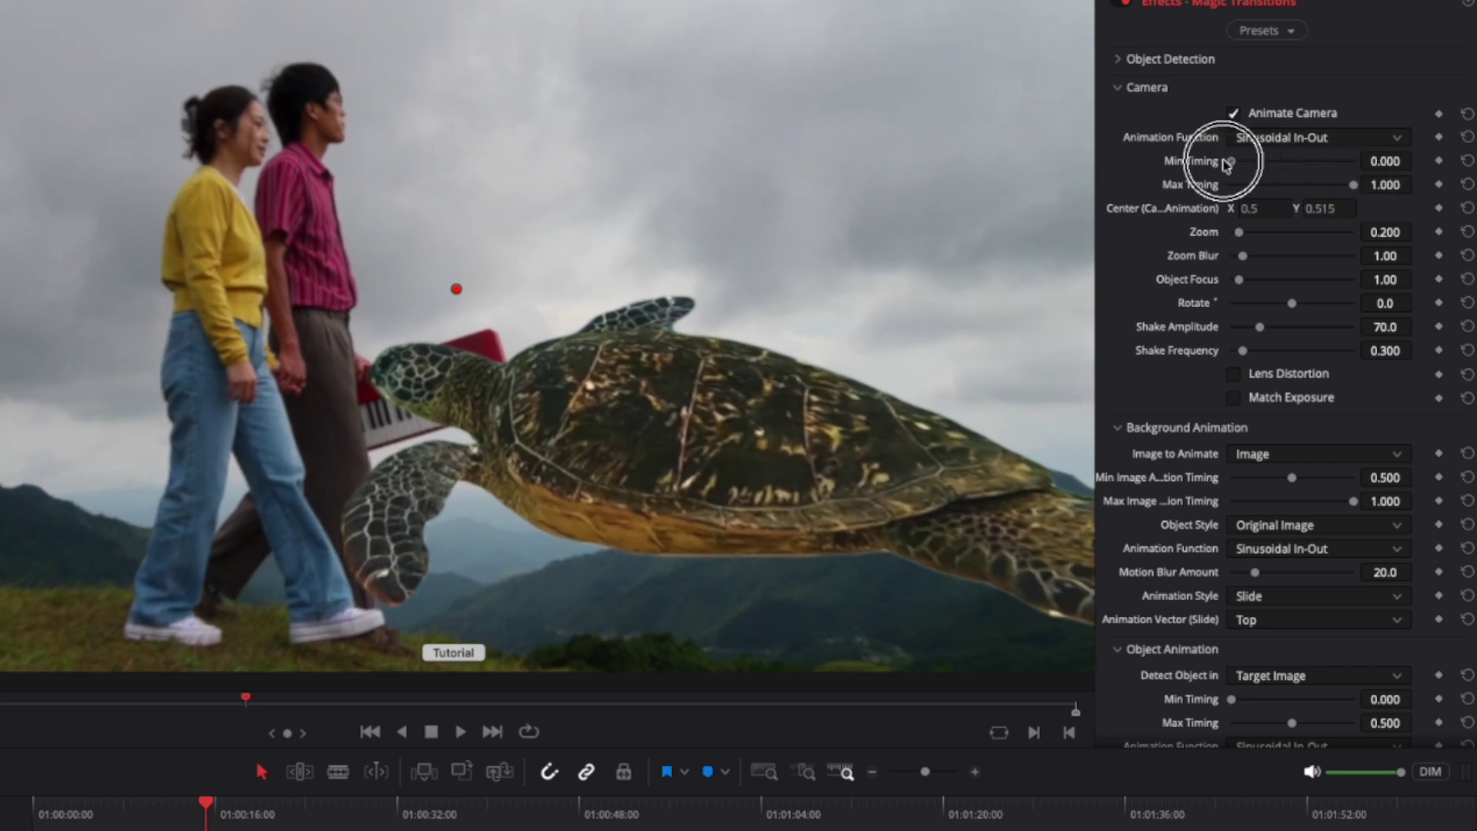
click(1280, 139)
click(1280, 141)
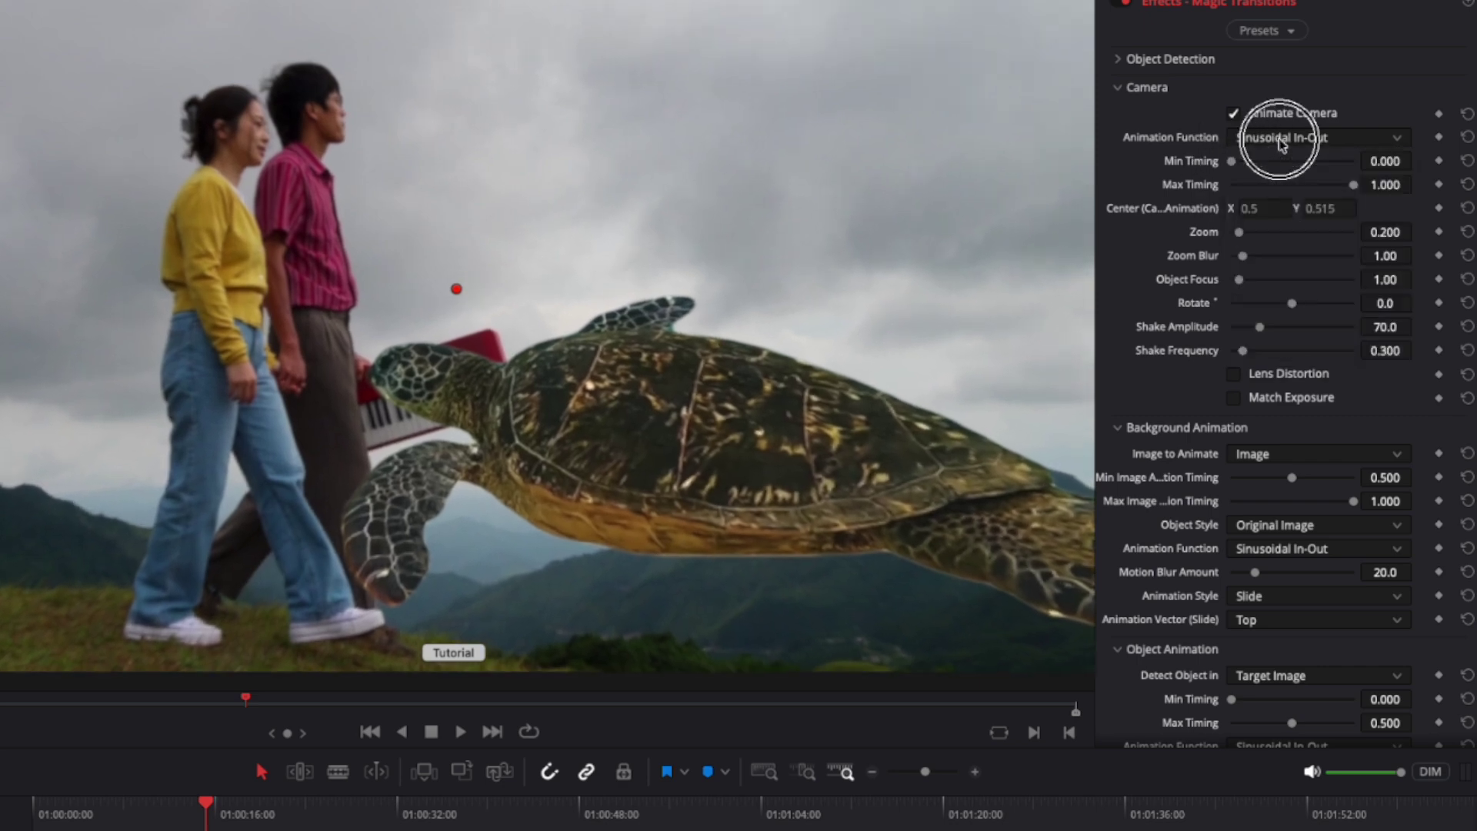
Shift the camera centre in the viewer, then set zoom to 0.326 and zoom blur to 0.78
click(1259, 209)
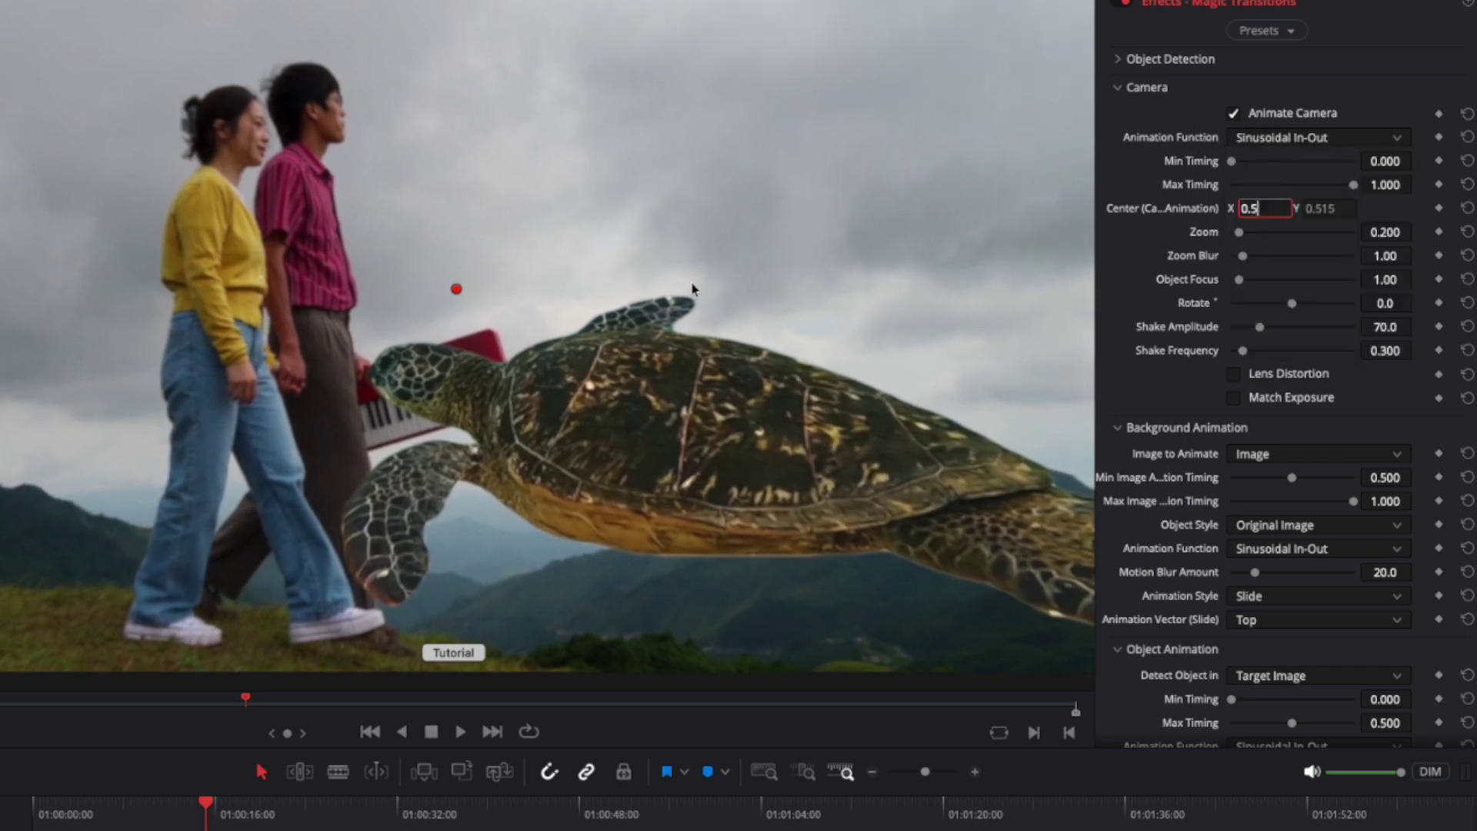
mouse_move(459, 291)
mouse_down()
mouse_move(577, 303)
mouse_move(275, 251)
mouse_move(427, 286)
mouse_up()
mouse_move(1244, 232)
mouse_down()
mouse_move(1358, 267)
mouse_move(1242, 256)
mouse_up()
drag(1238, 279, 1292, 323)
key(ctrl+z)
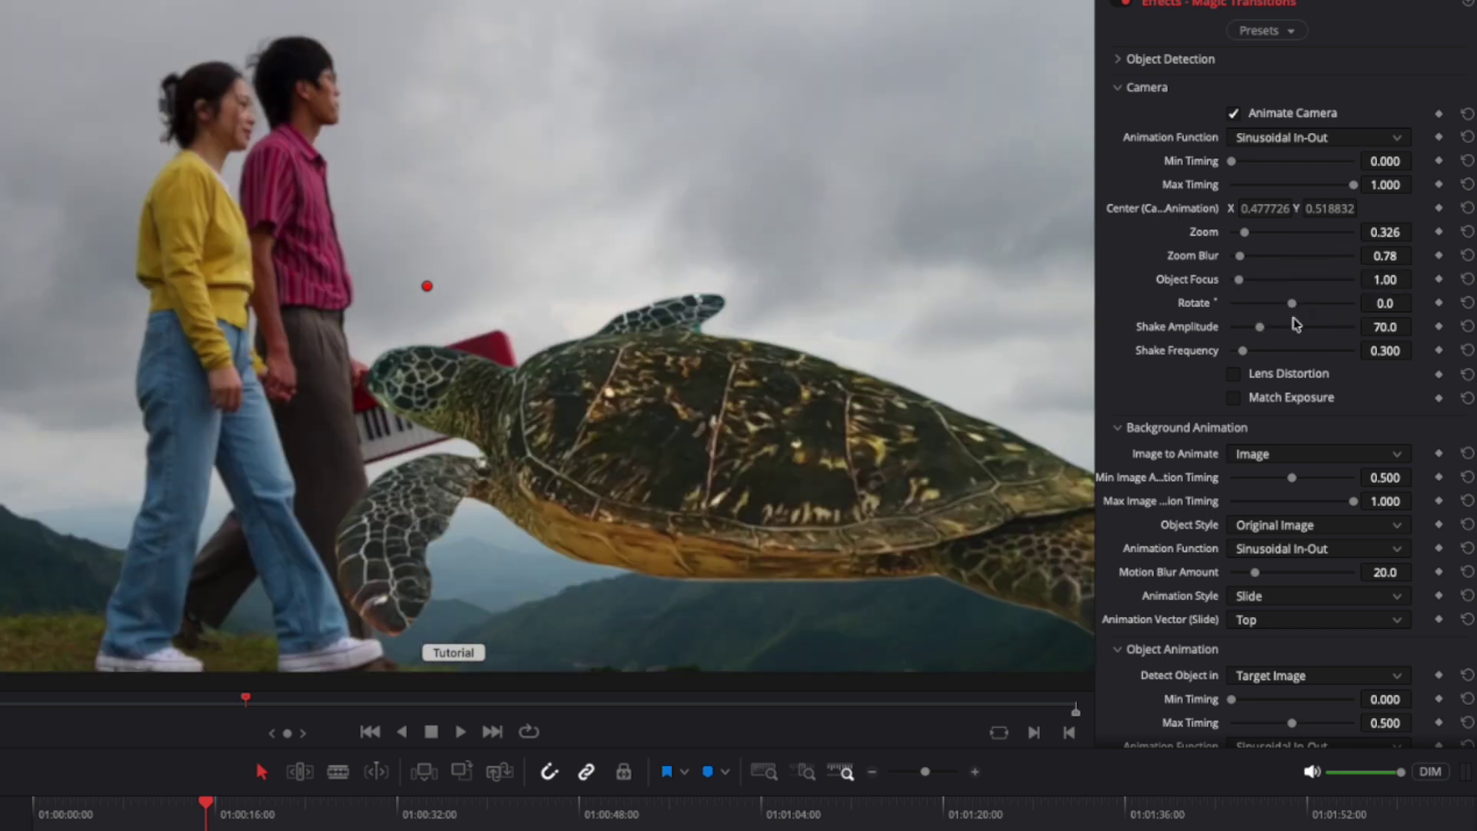
click(1234, 399)
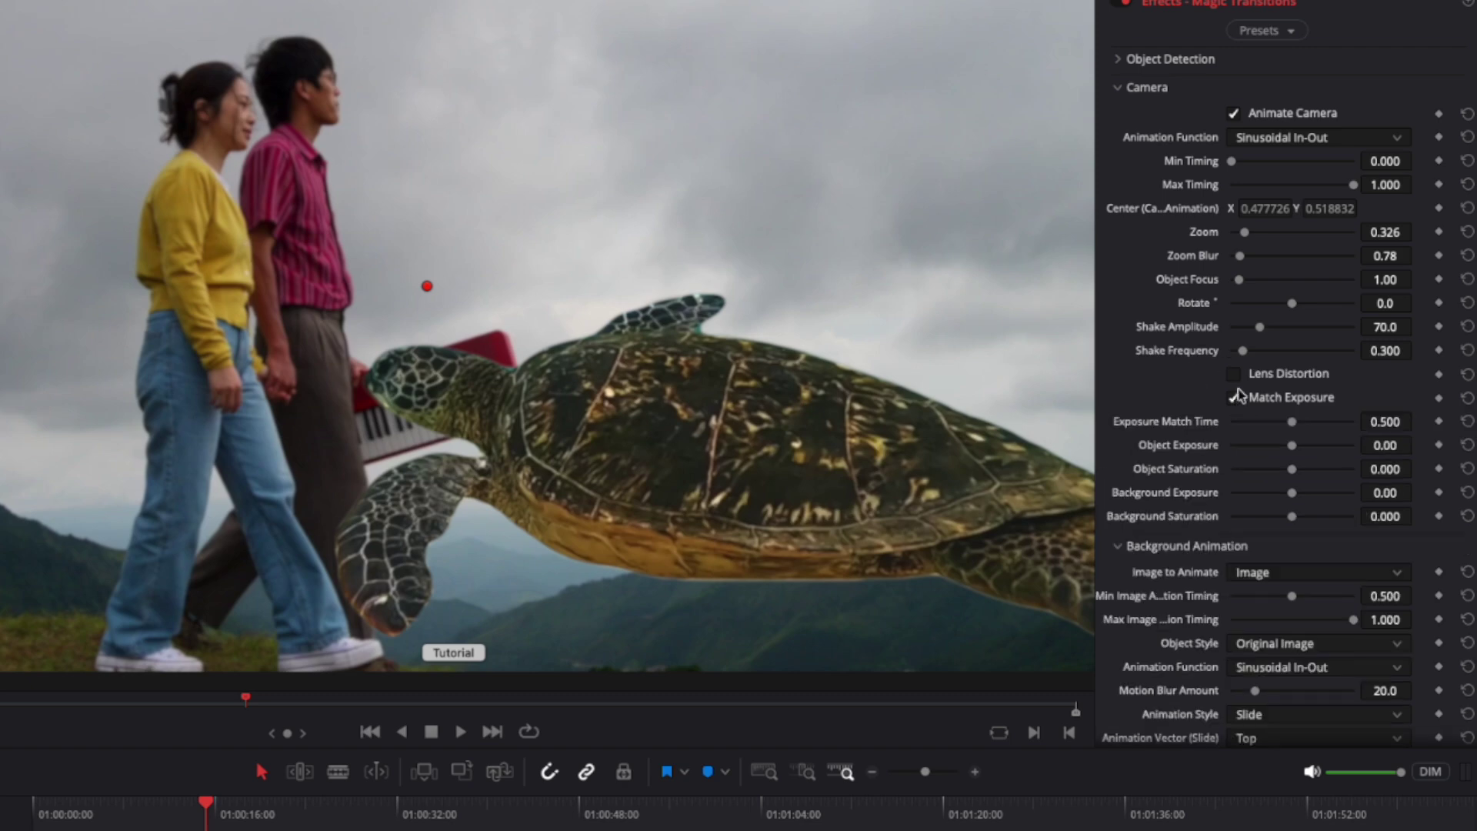
mouse_move(1284, 442)
mouse_down()
mouse_move(1301, 446)
mouse_move(1289, 469)
mouse_move(1256, 468)
mouse_move(1292, 471)
mouse_move(1275, 468)
mouse_up()
drag(1296, 445, 1298, 450)
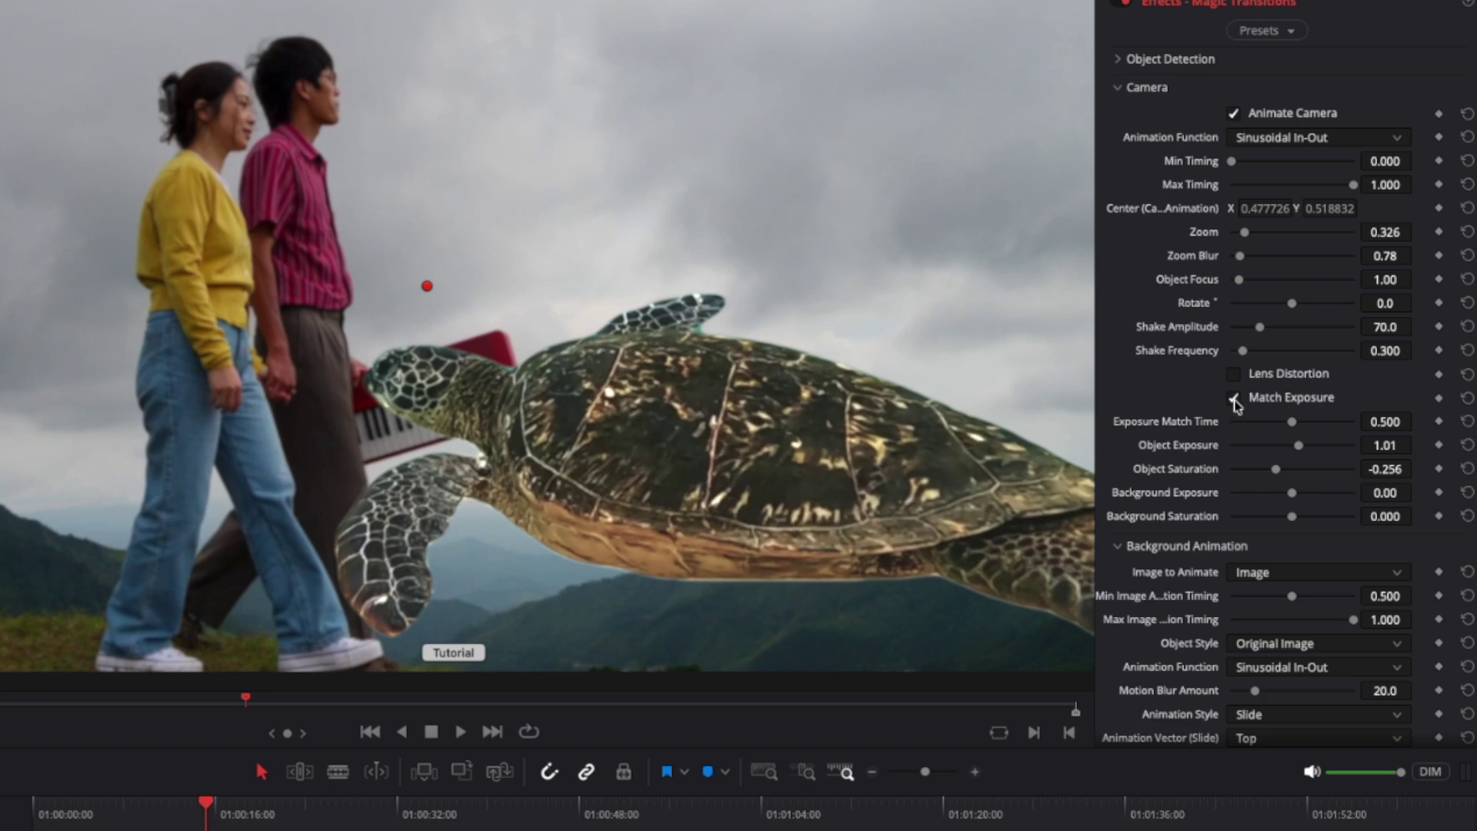
click(1234, 398)
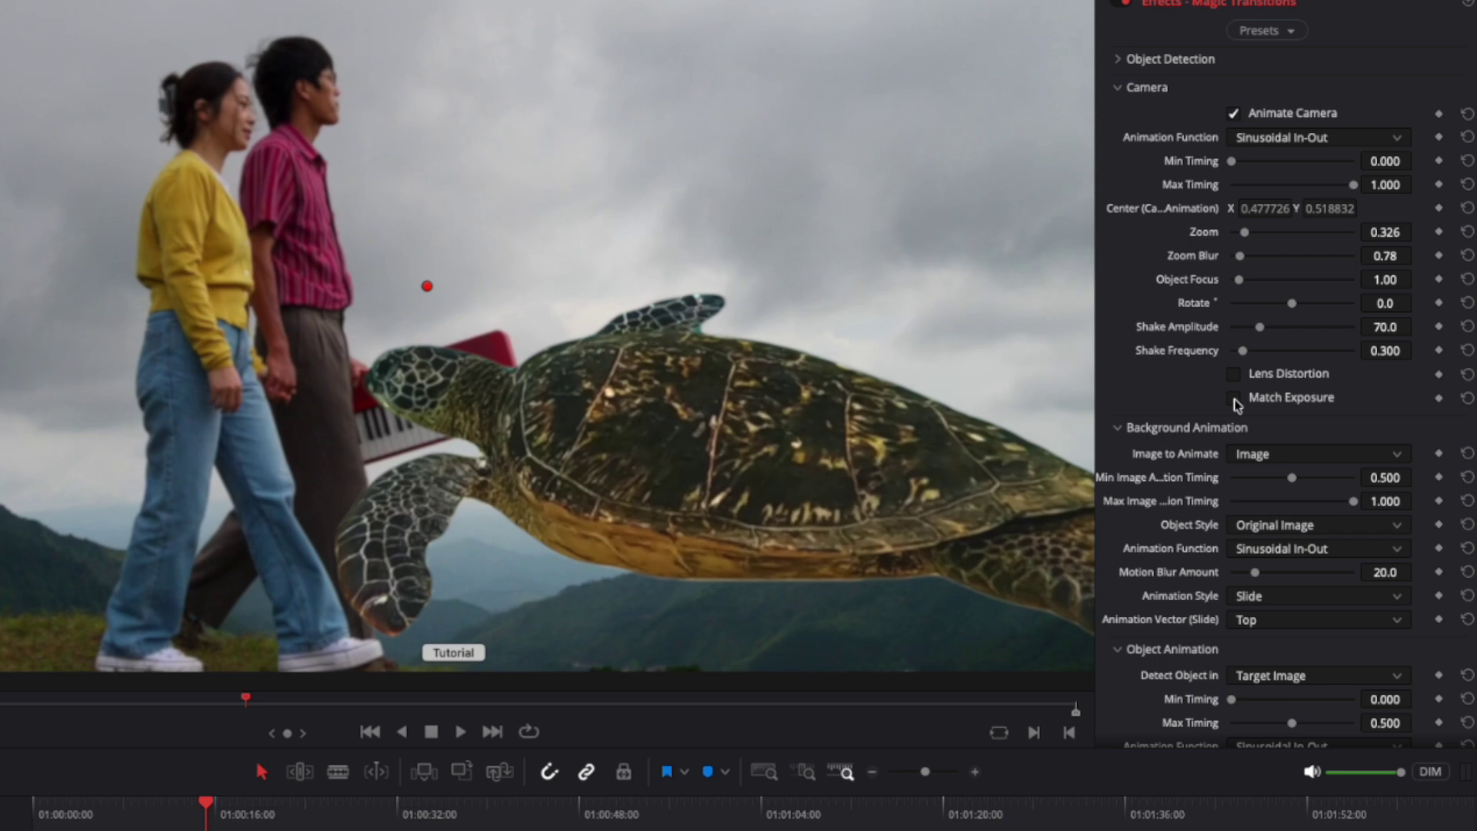
Try Target Image, Checkerboard and Blurred Image styles, settling on the Color Fill object style
scroll(1233, 405, down, 4)
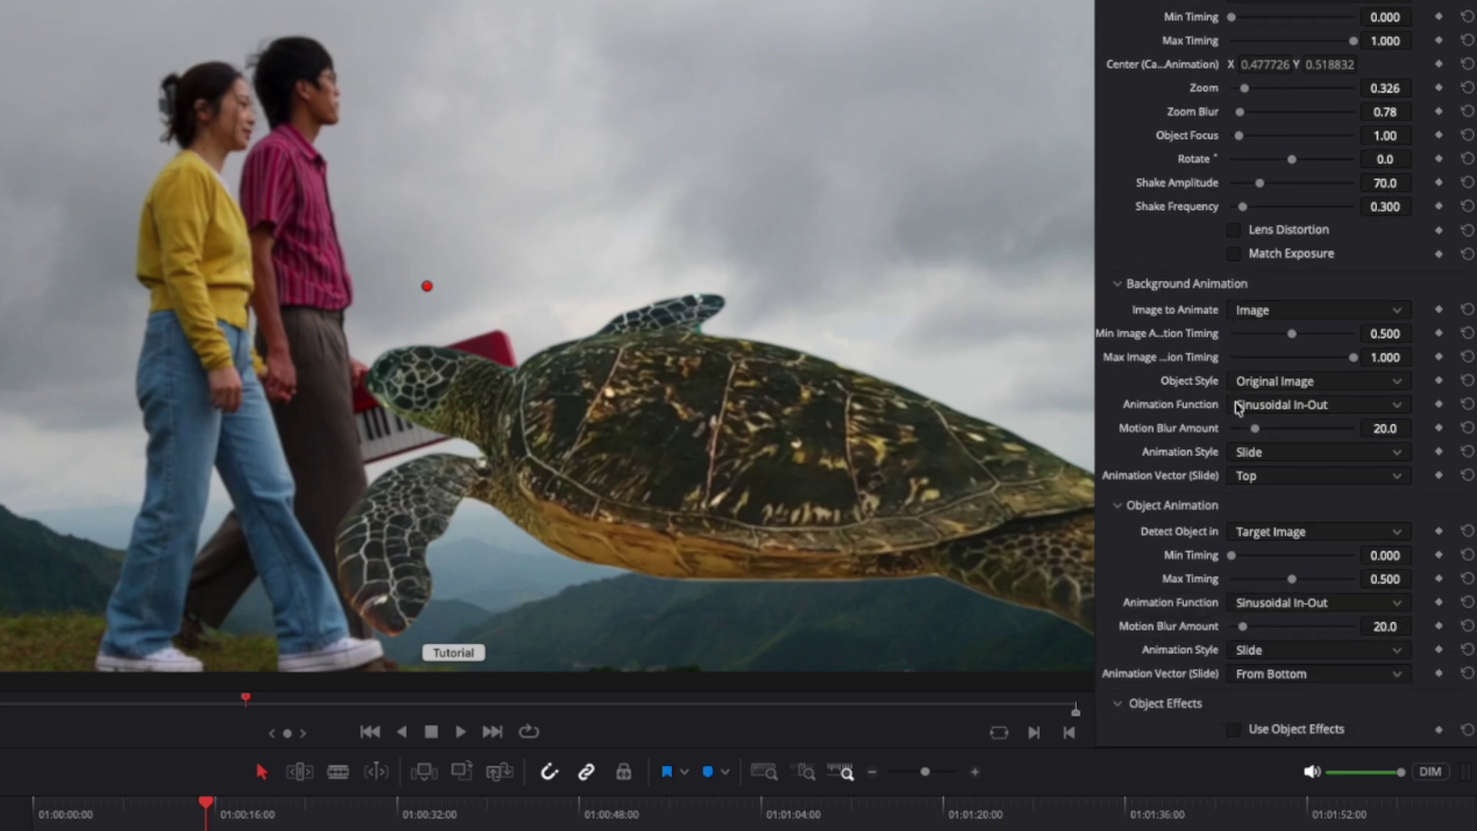
click(1343, 312)
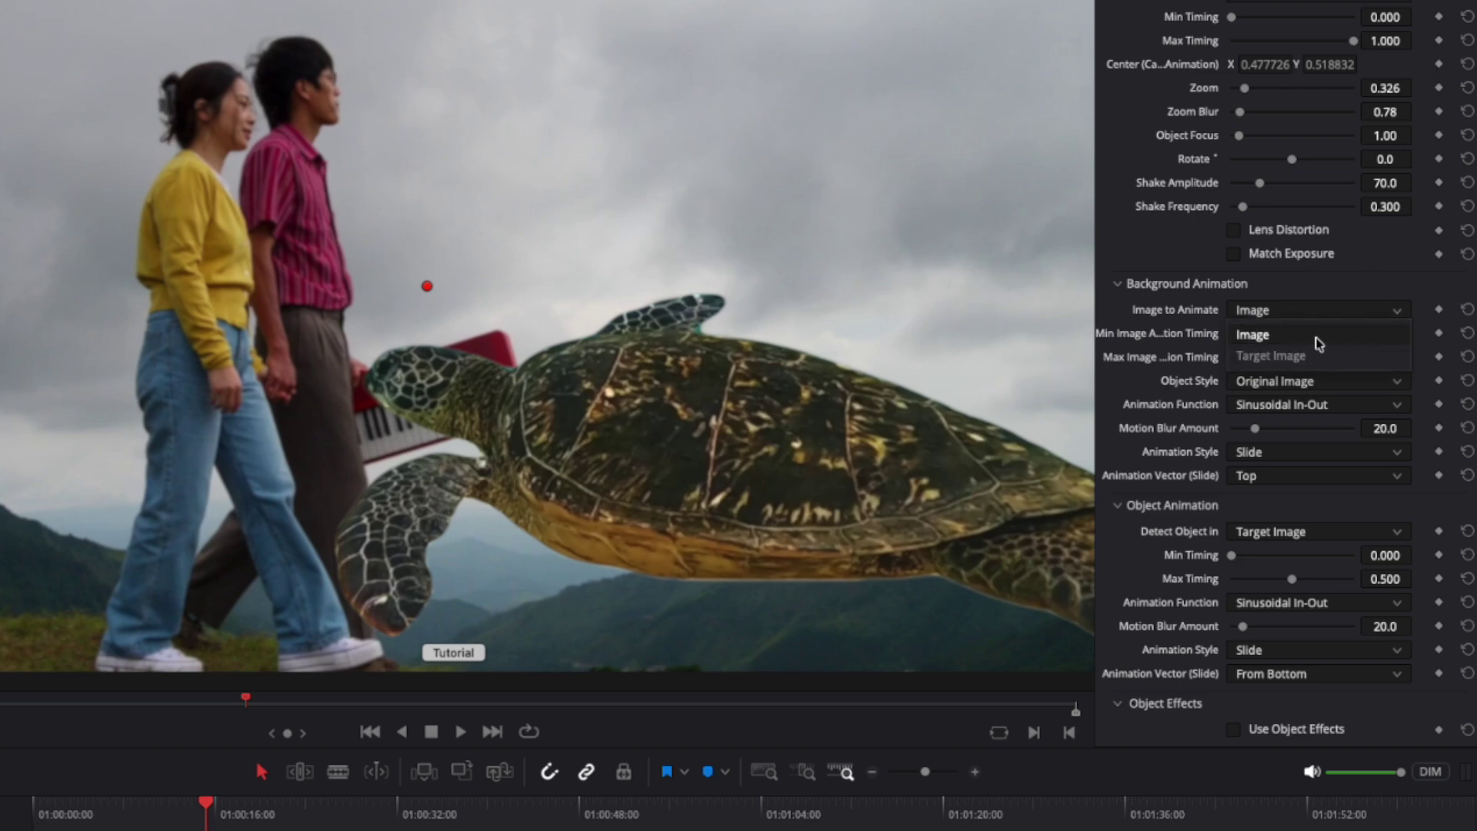
click(1357, 363)
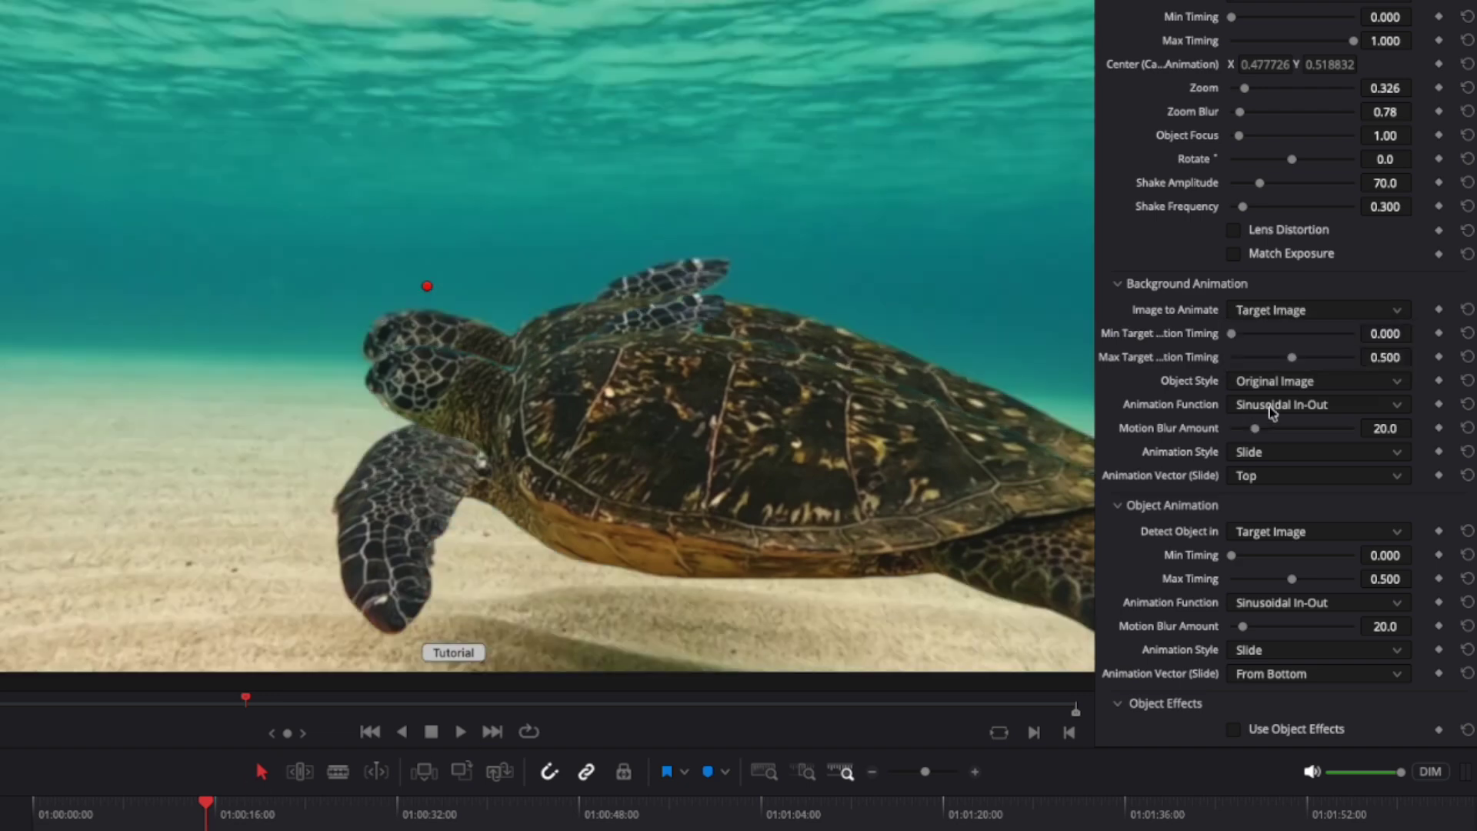
click(1320, 382)
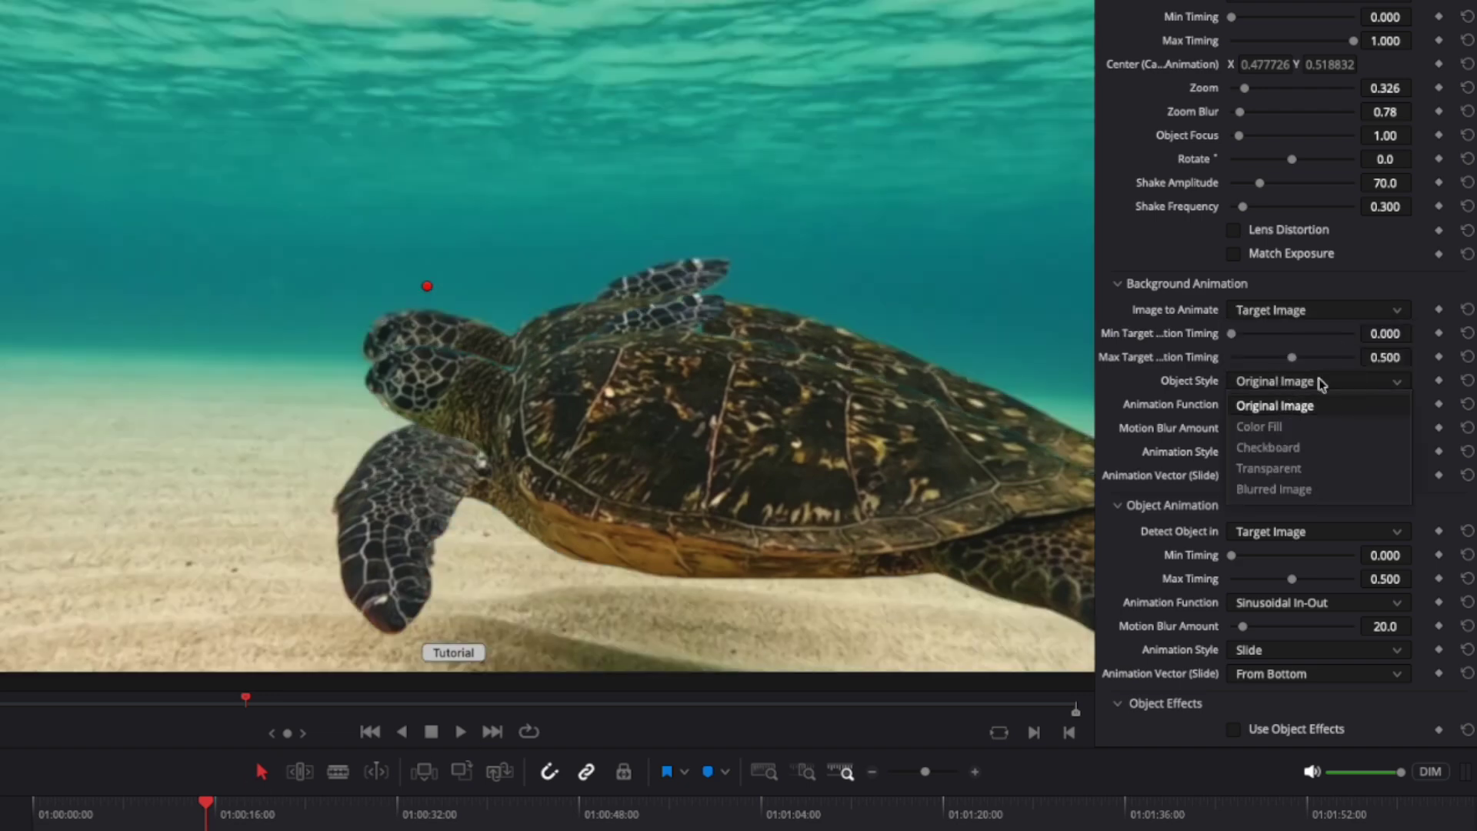
click(1313, 448)
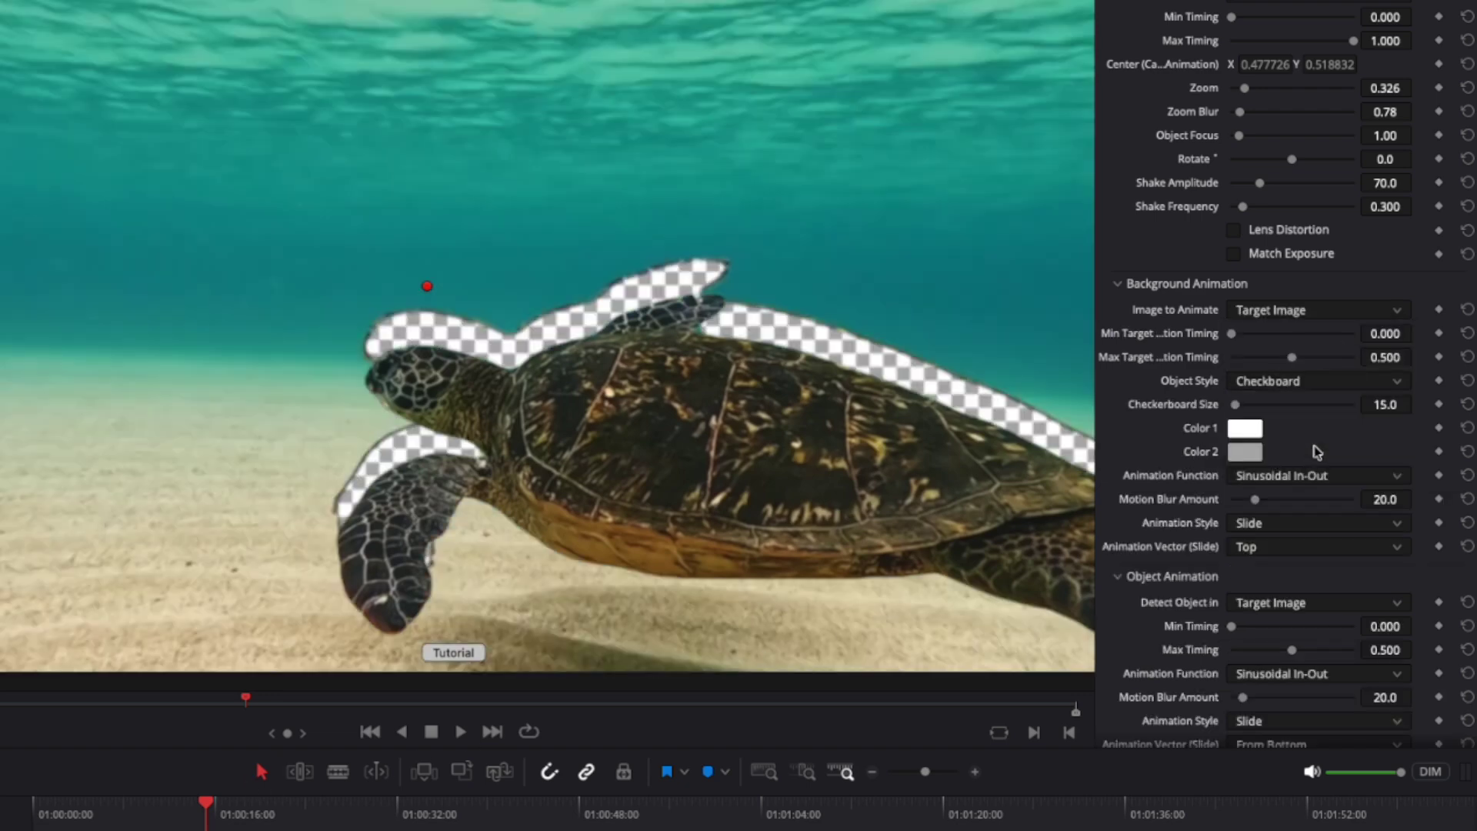
click(1315, 384)
click(1314, 488)
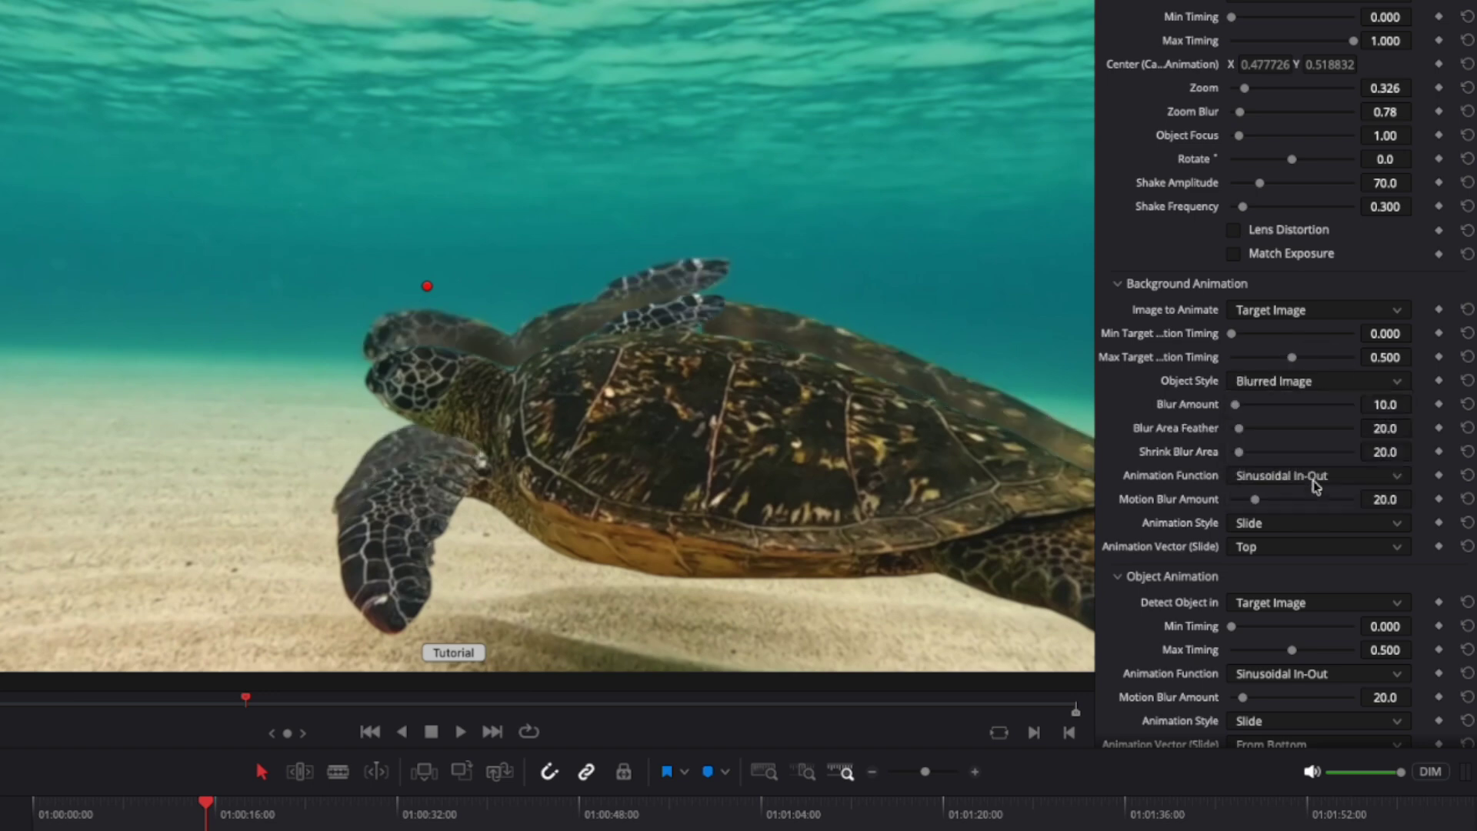
click(1300, 384)
click(1296, 427)
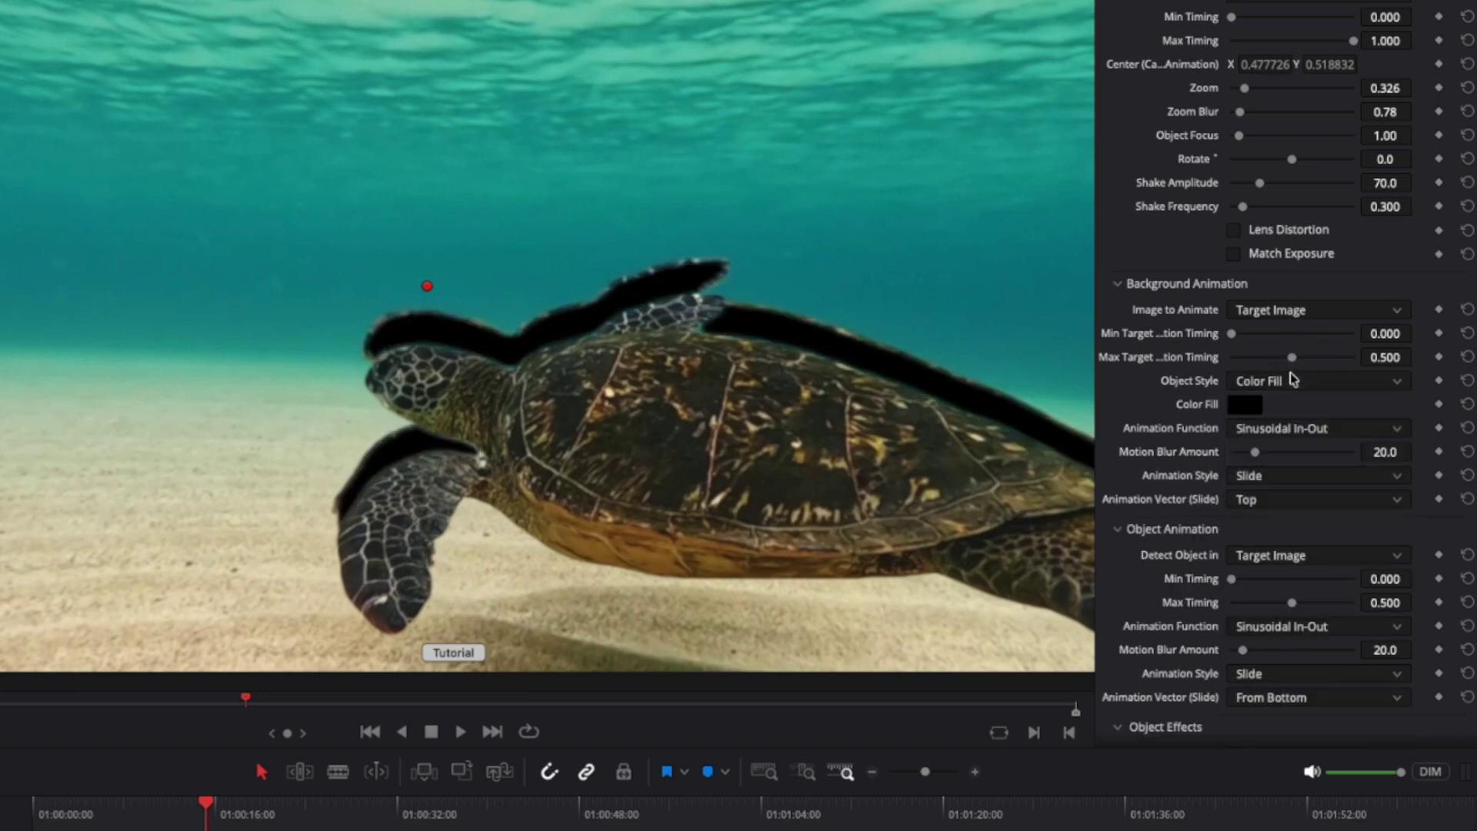
Animate the Image background with Mosaic Dissolve and shift its centre toward the turtle
click(1294, 309)
click(1295, 332)
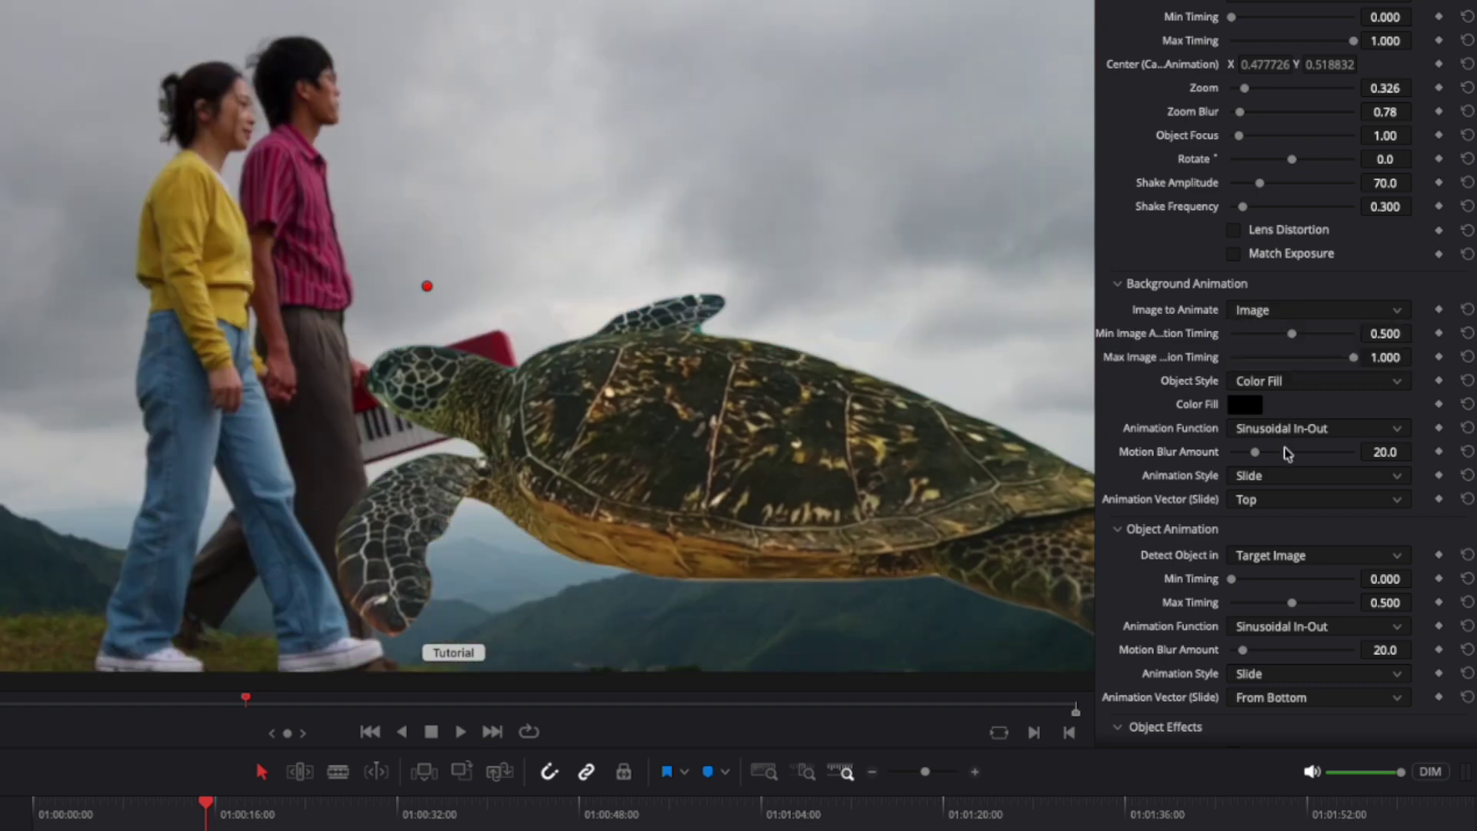
click(1296, 475)
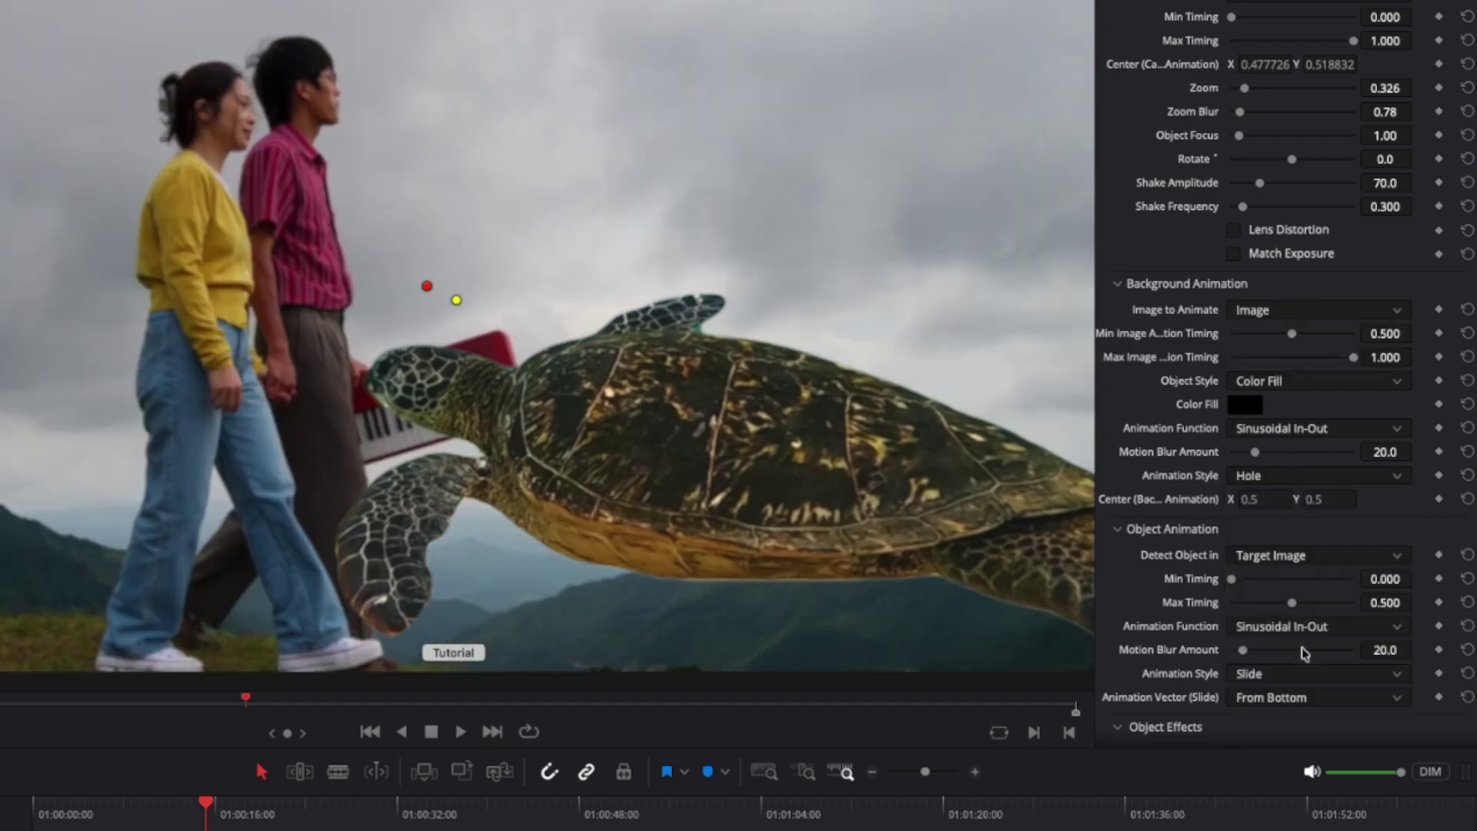
click(1300, 645)
click(1260, 481)
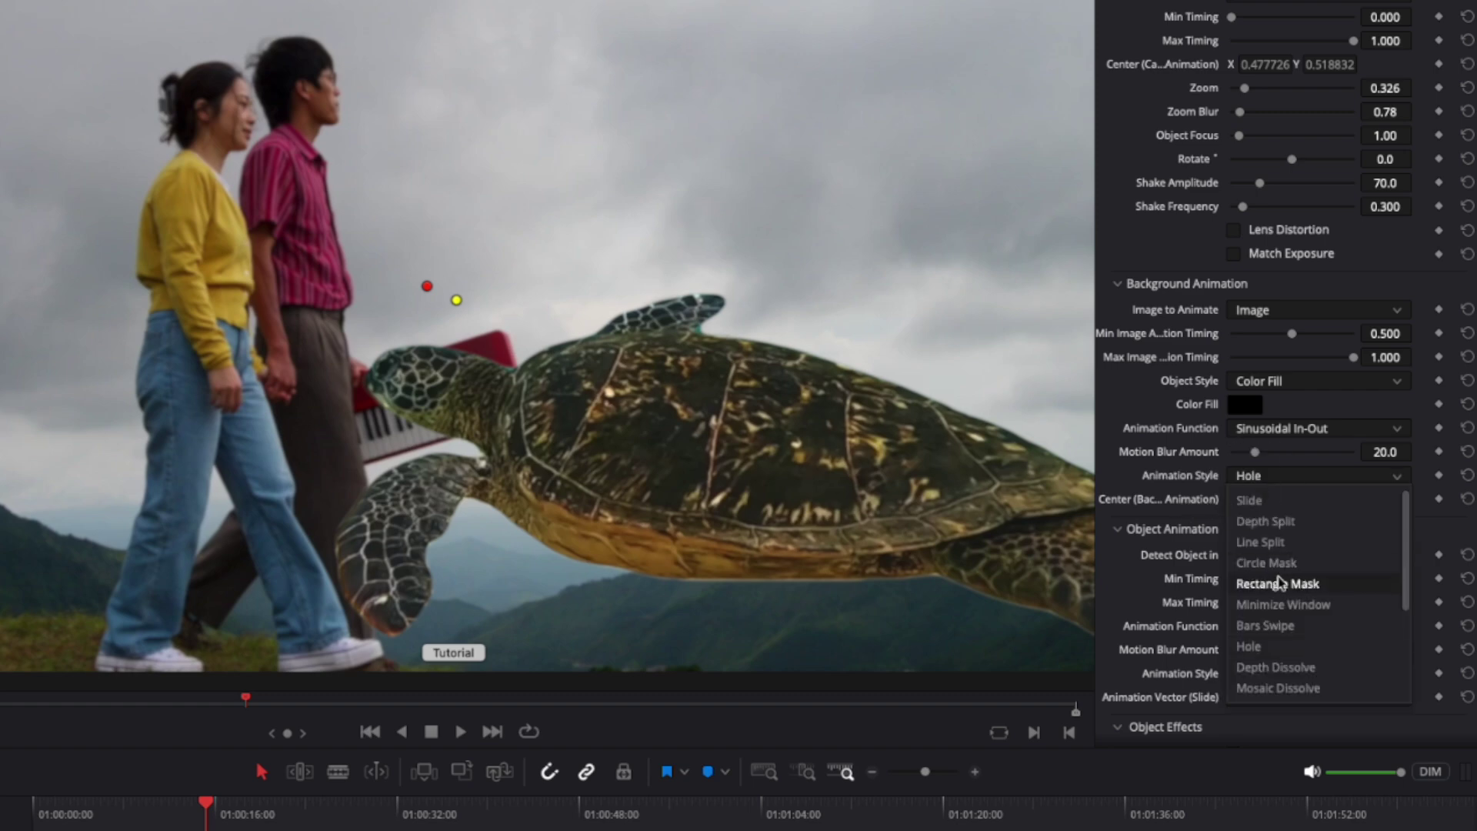
click(1292, 692)
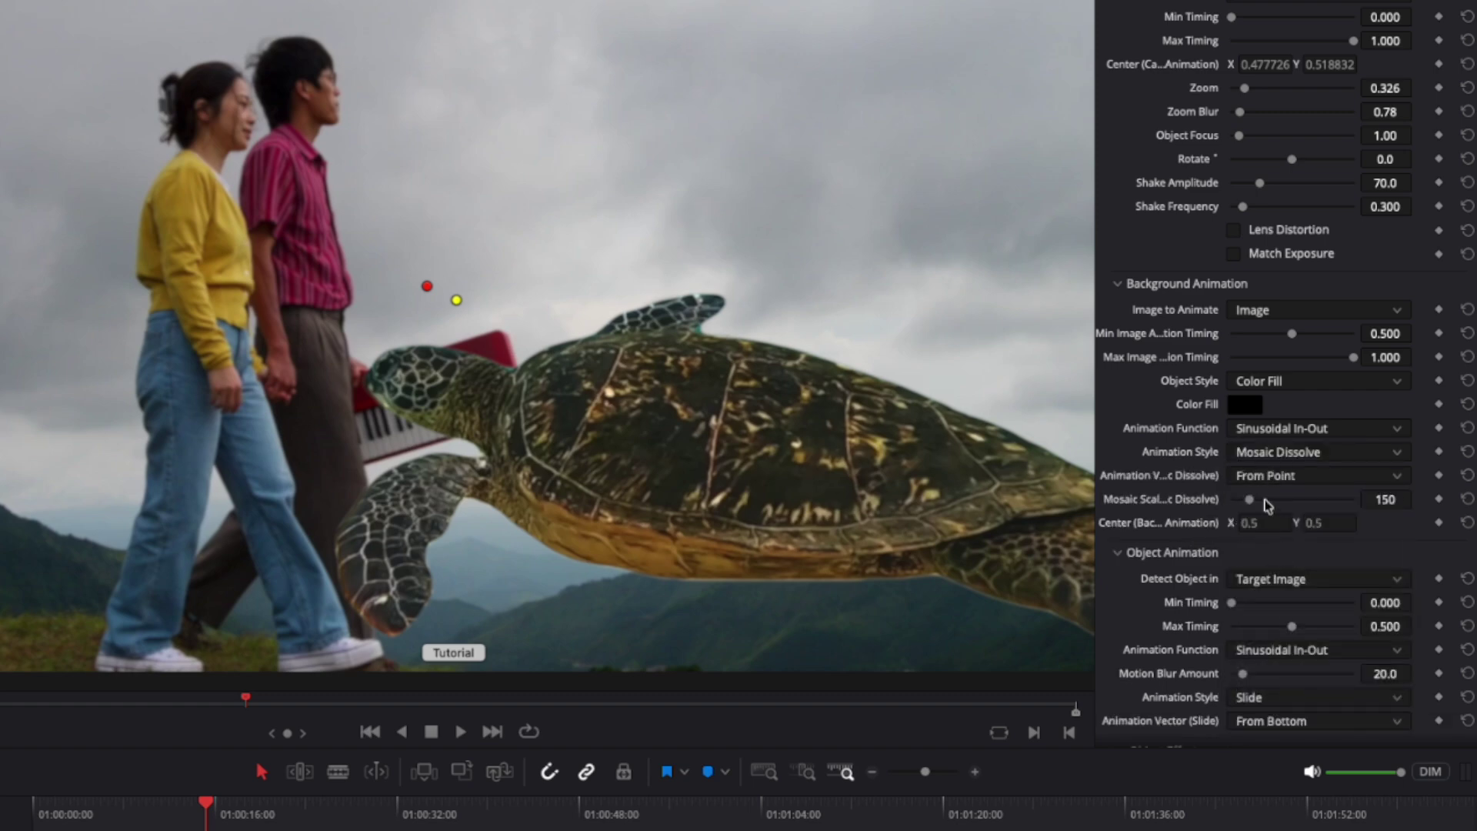
drag(459, 303, 520, 326)
scroll(1172, 538, down, 2)
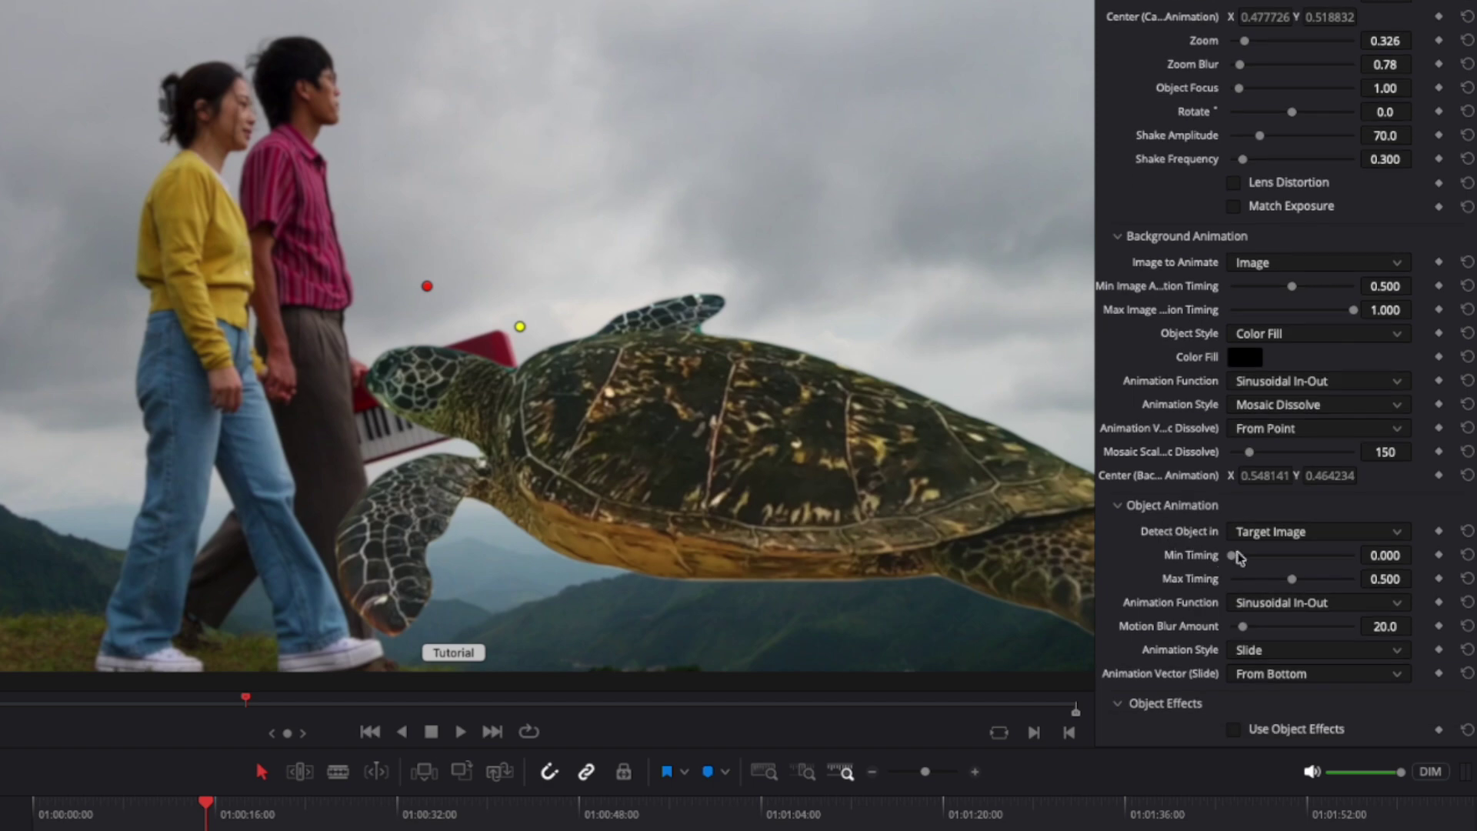
Enable object effects with a Paper outline of width 14.0 and a green Bloom of radius 42.6
click(1233, 728)
scroll(1233, 692, down, 5)
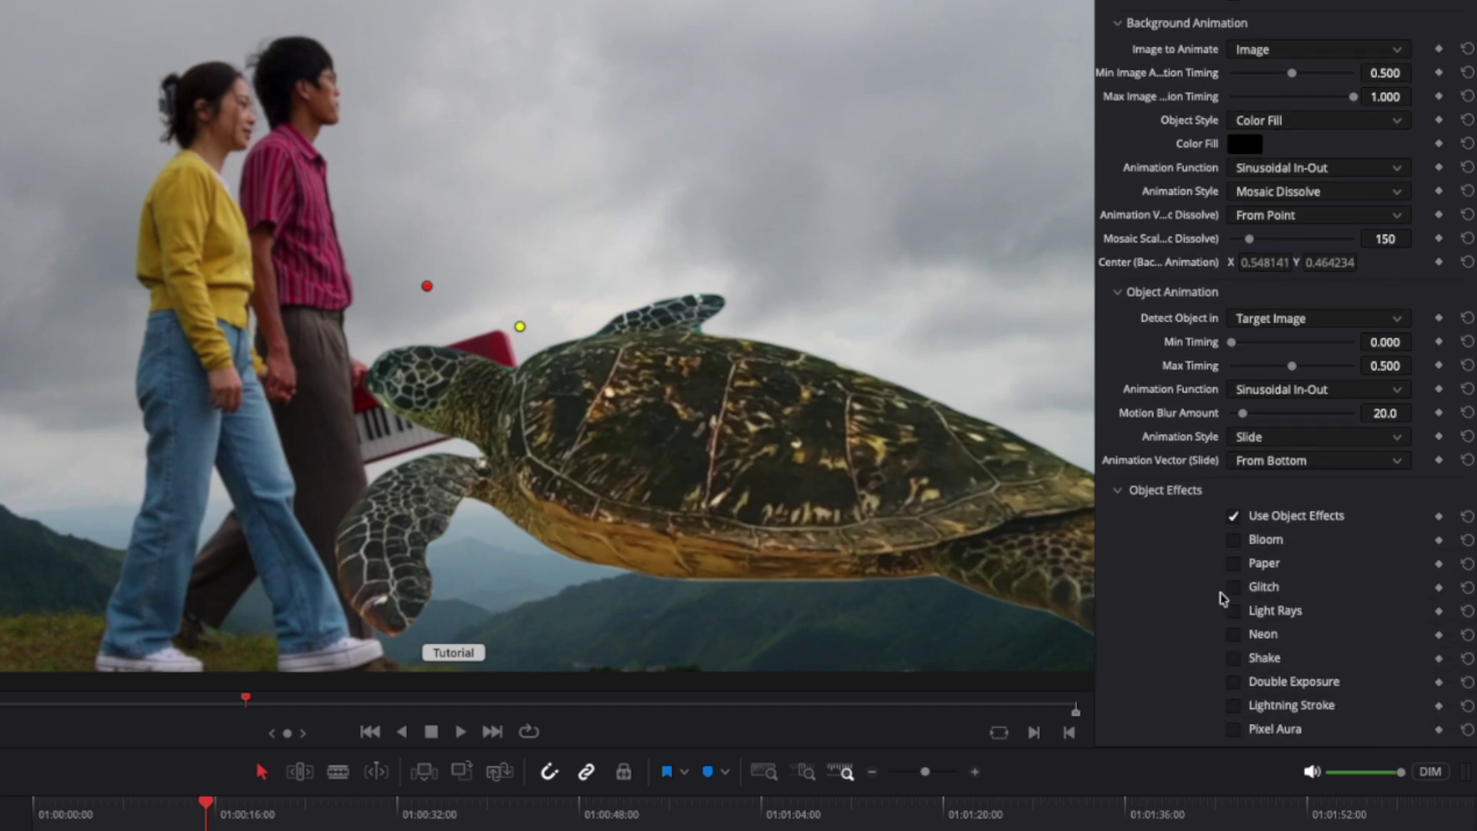
click(1234, 564)
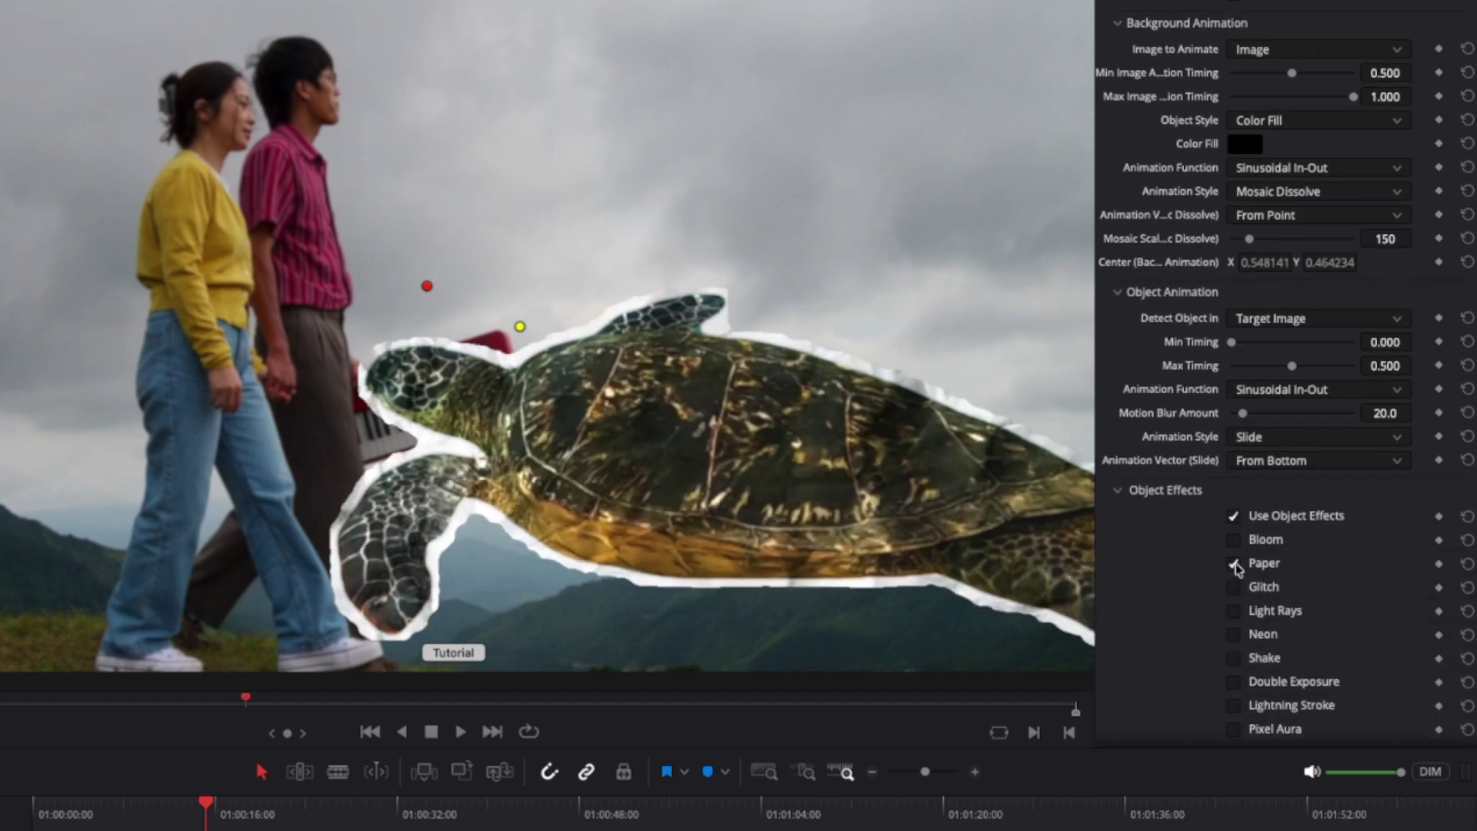
click(1233, 541)
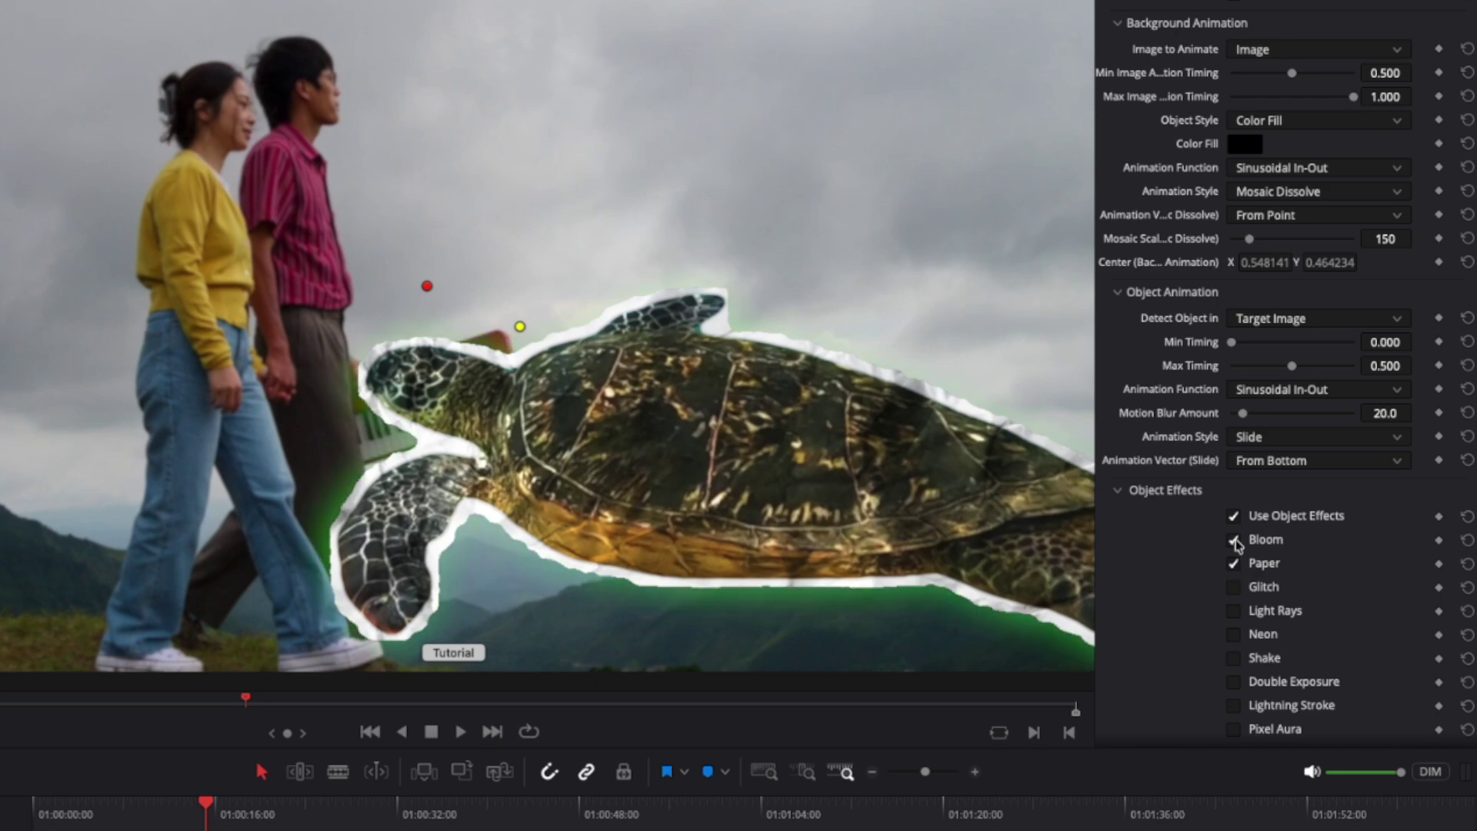
scroll(1234, 569, down, 5)
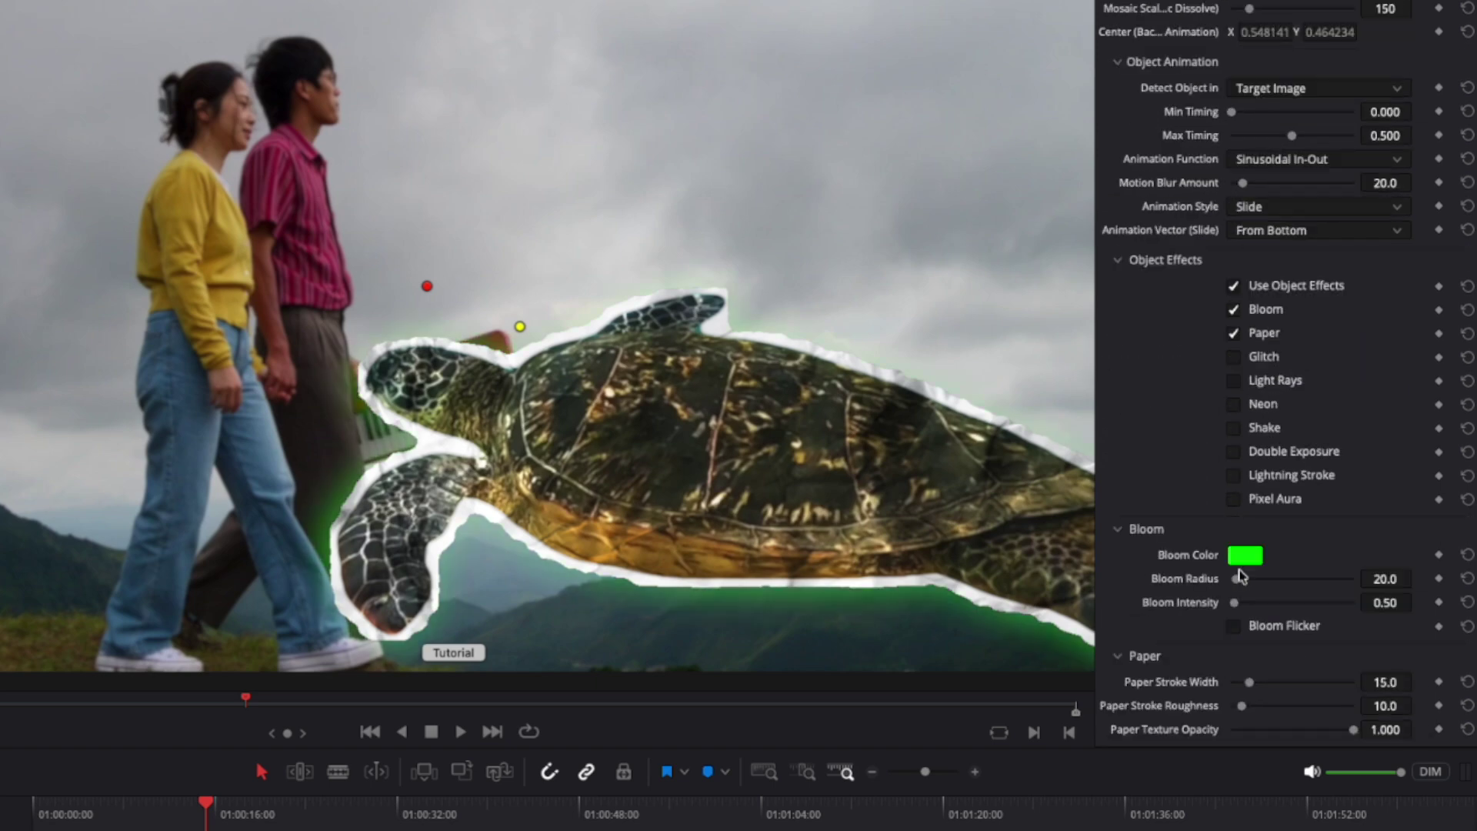
mouse_move(1249, 682)
mouse_down()
mouse_move(1270, 683)
mouse_move(1247, 682)
mouse_up()
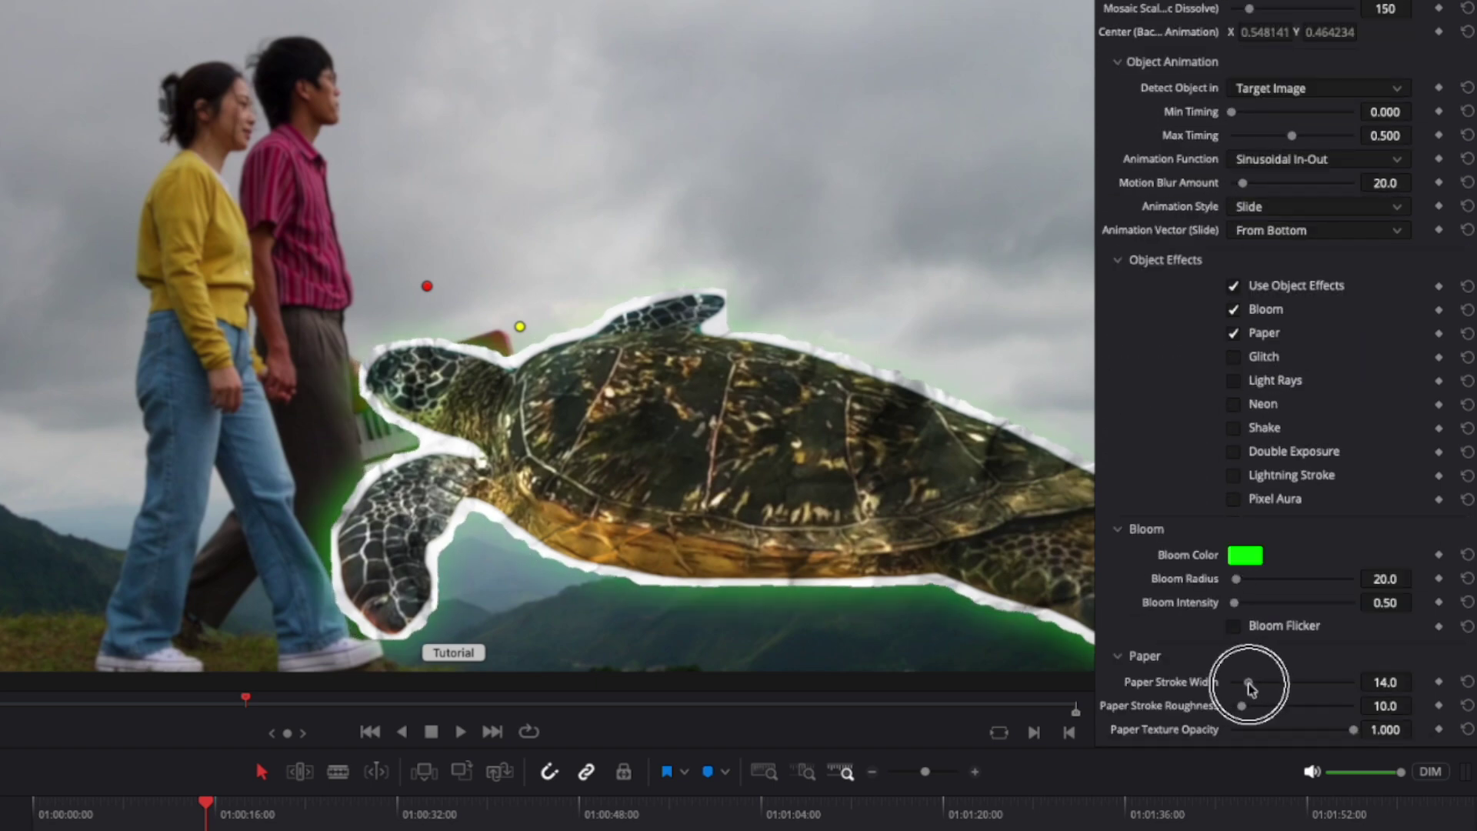
drag(1236, 586, 1241, 578)
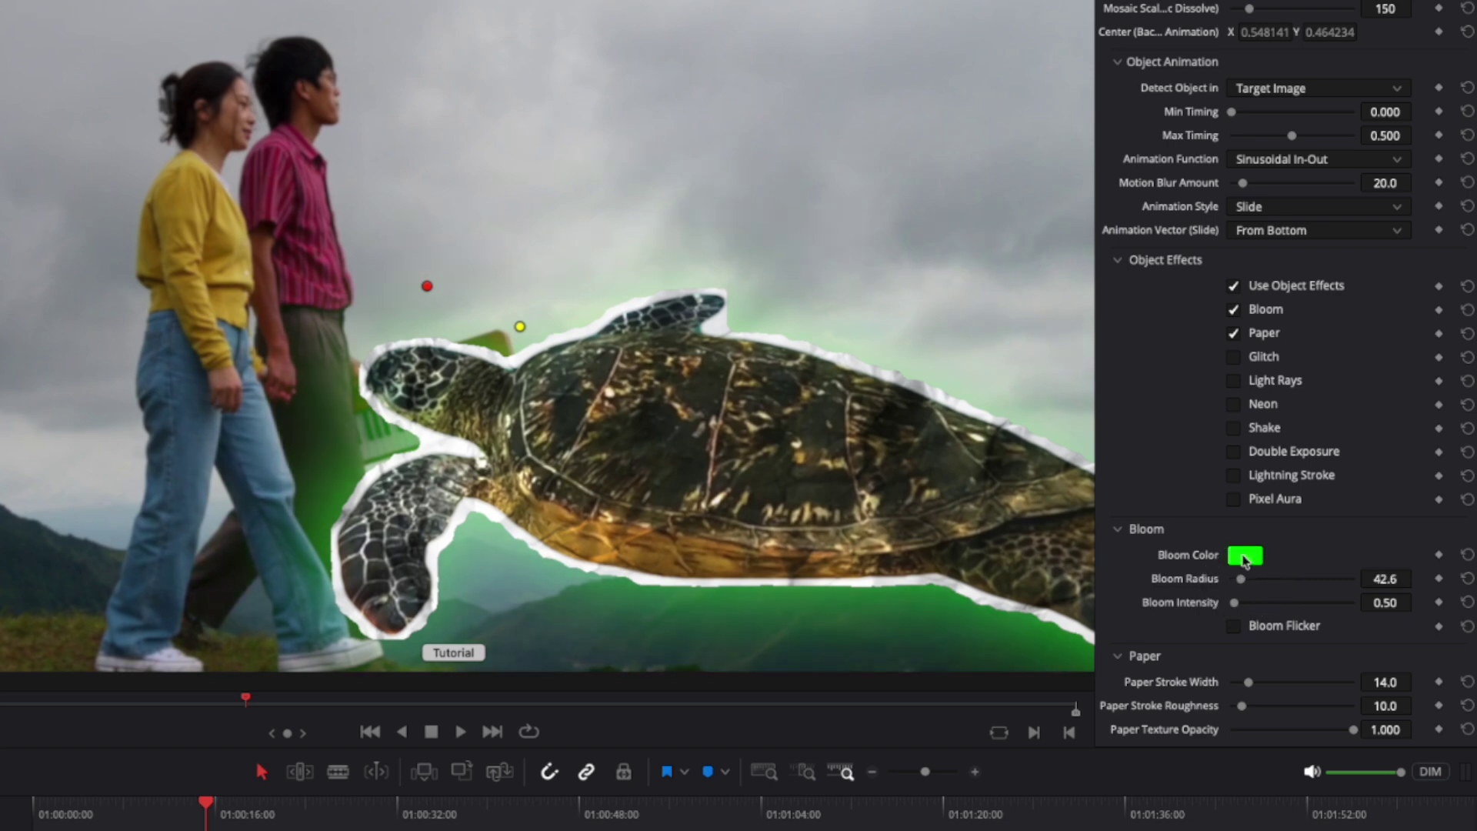